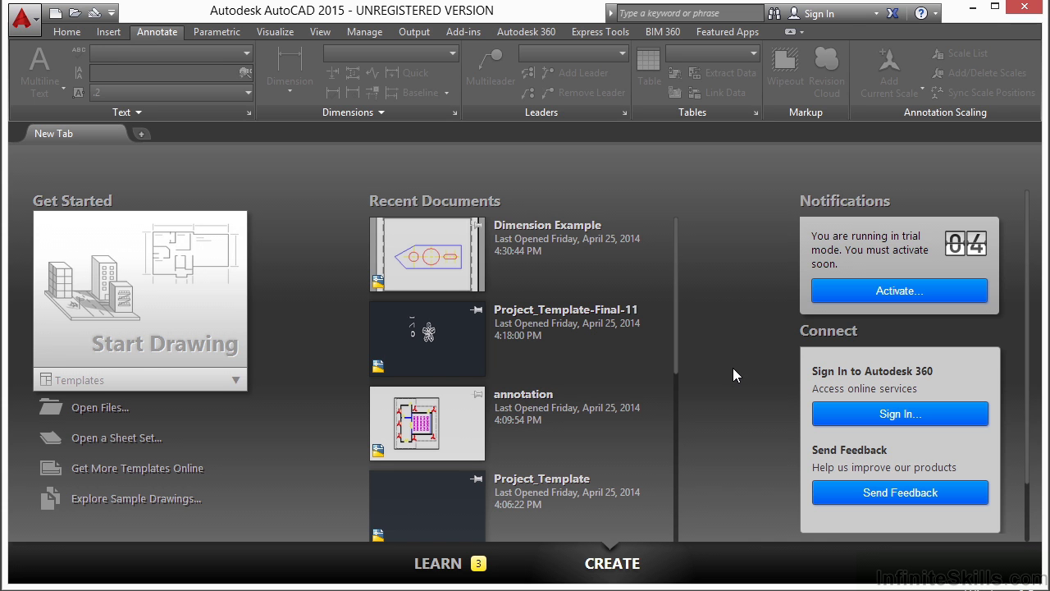
- Open the drawing Ice Rink Example.dwg
left_click(82, 407)
left_click(457, 184)
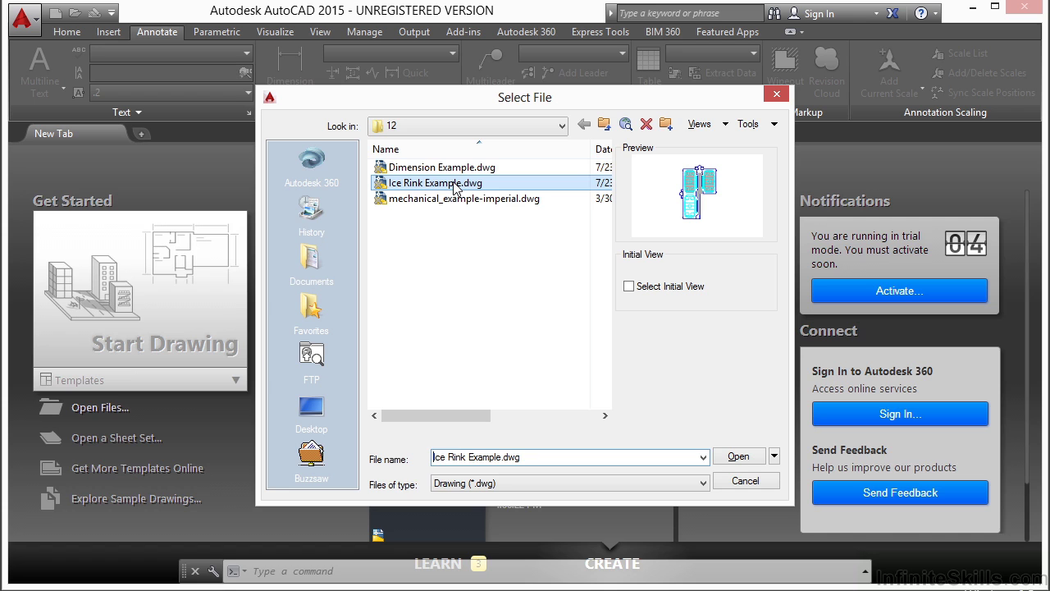
left_click(735, 458)
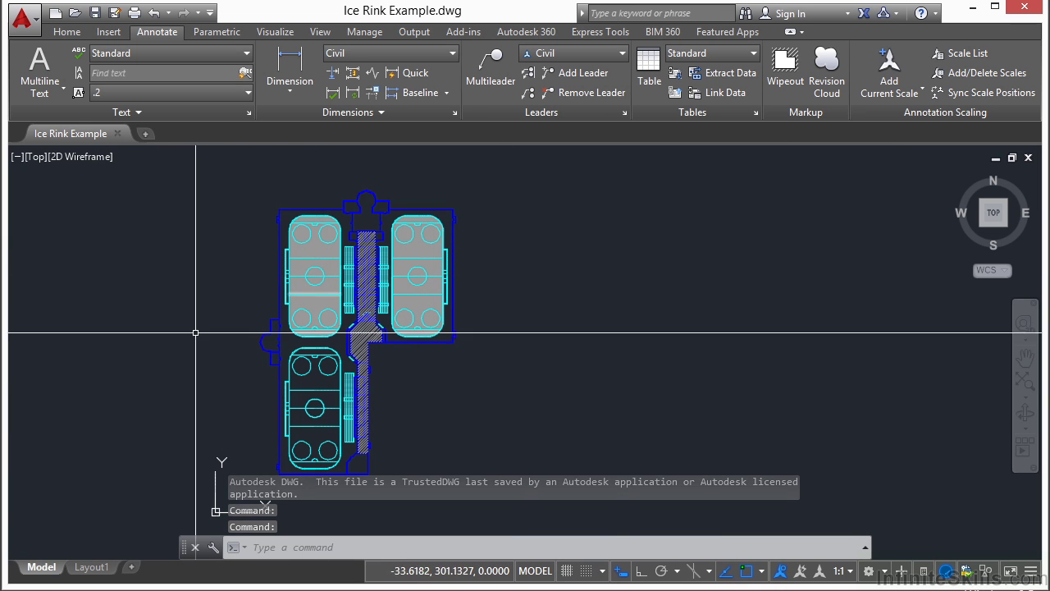
- Switch to the Layout1 paper layout showing the rink plan
left_click(91, 567)
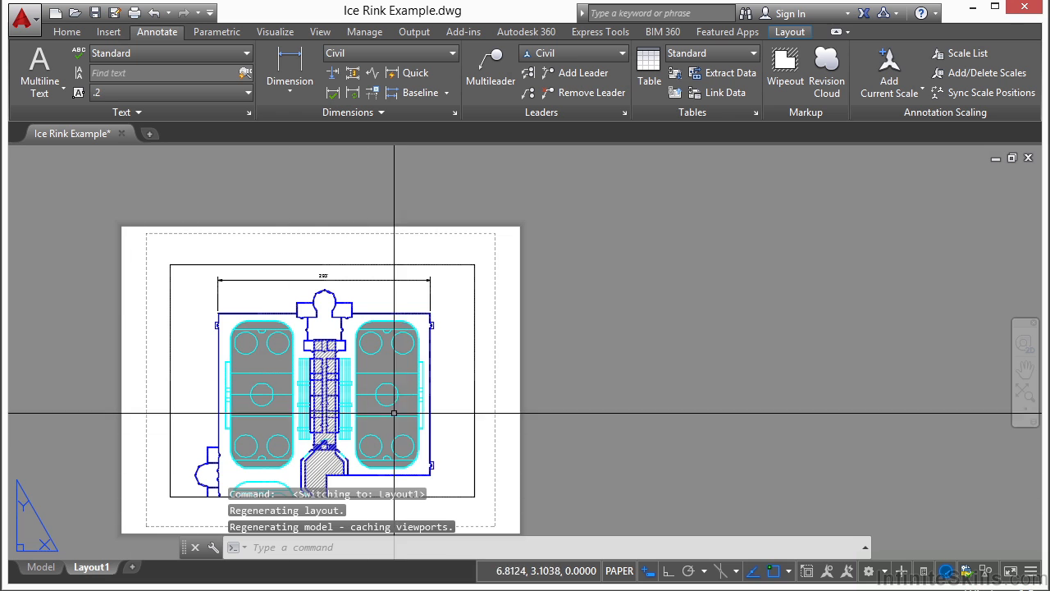
scroll(516, 394, "down", 1)
scroll(349, 321, "up", 2)
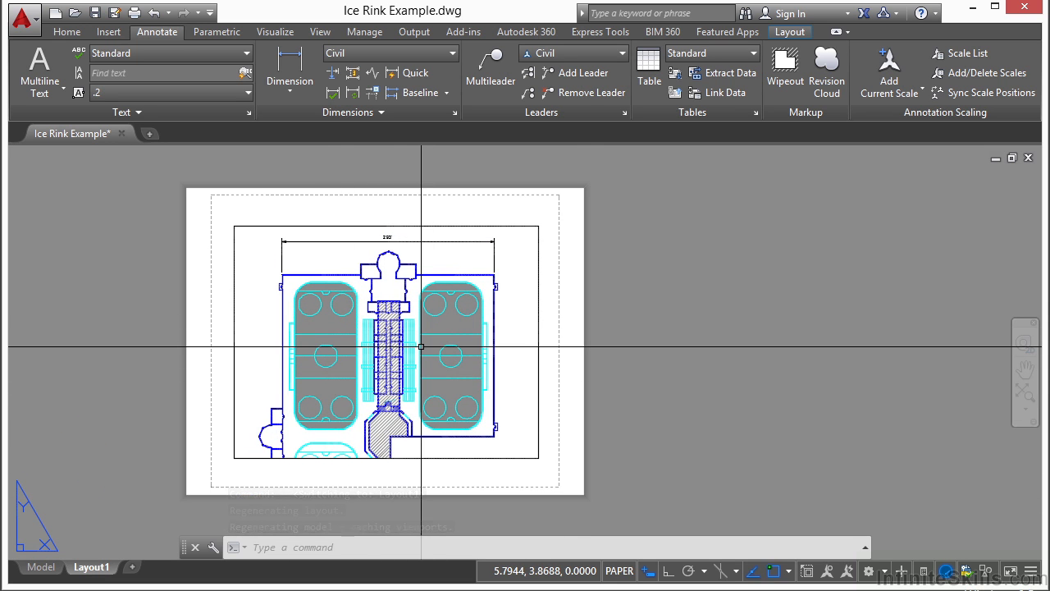
- Create a new layout, Layout2, from the Layout1 tab menu and show it
right_click(97, 567)
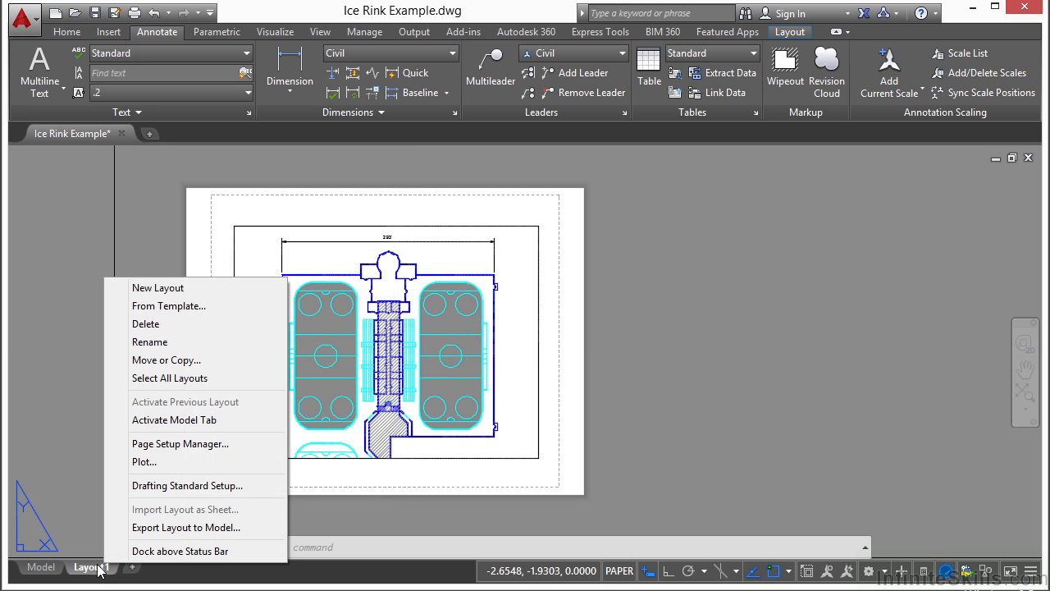
left_click(192, 291)
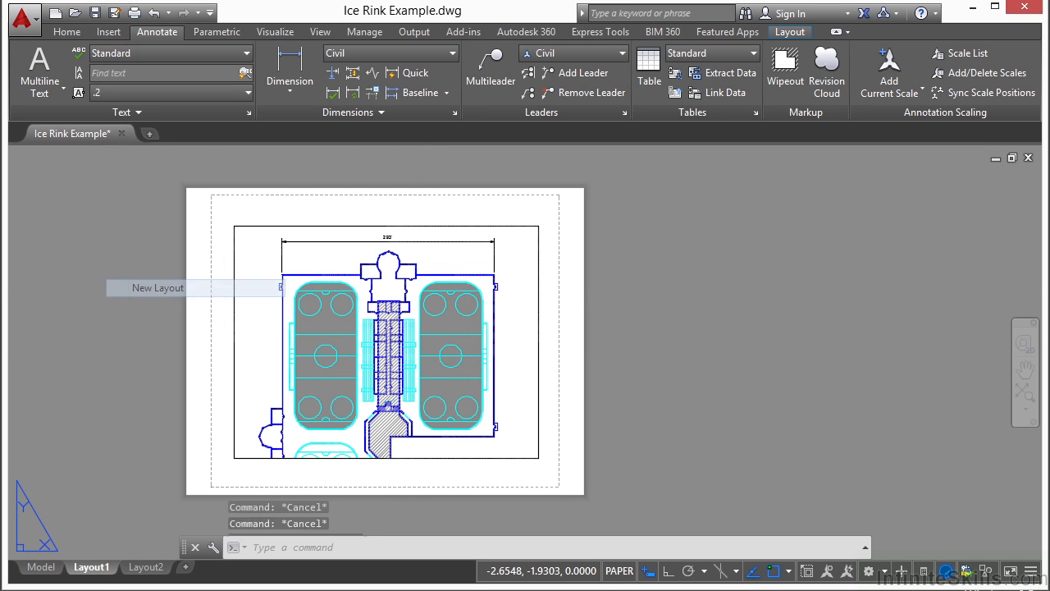
left_click(153, 572)
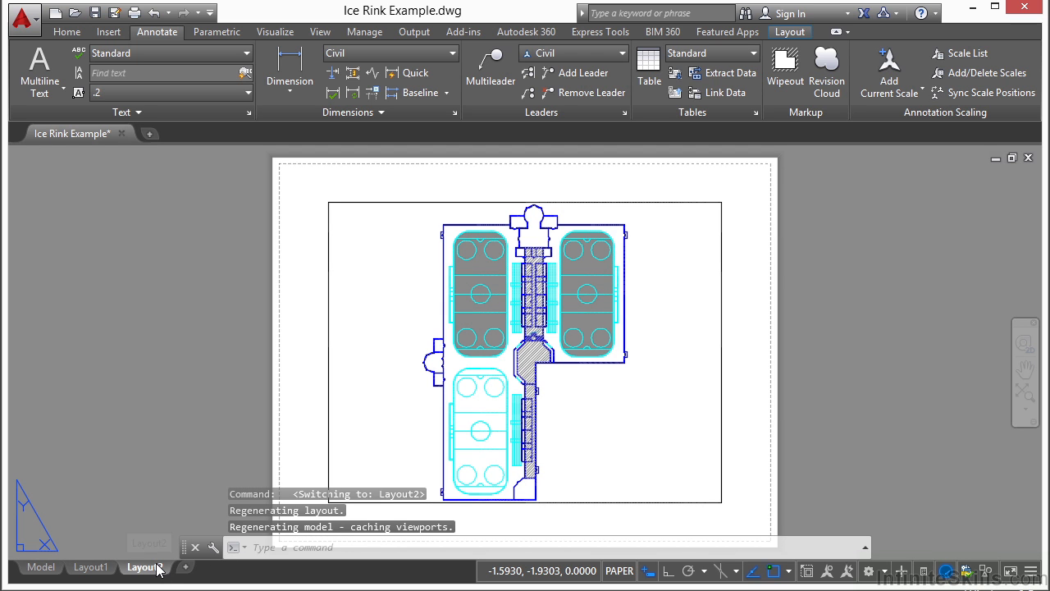
- Rename Layout2 to 'ICE RINK'
right_click(159, 570)
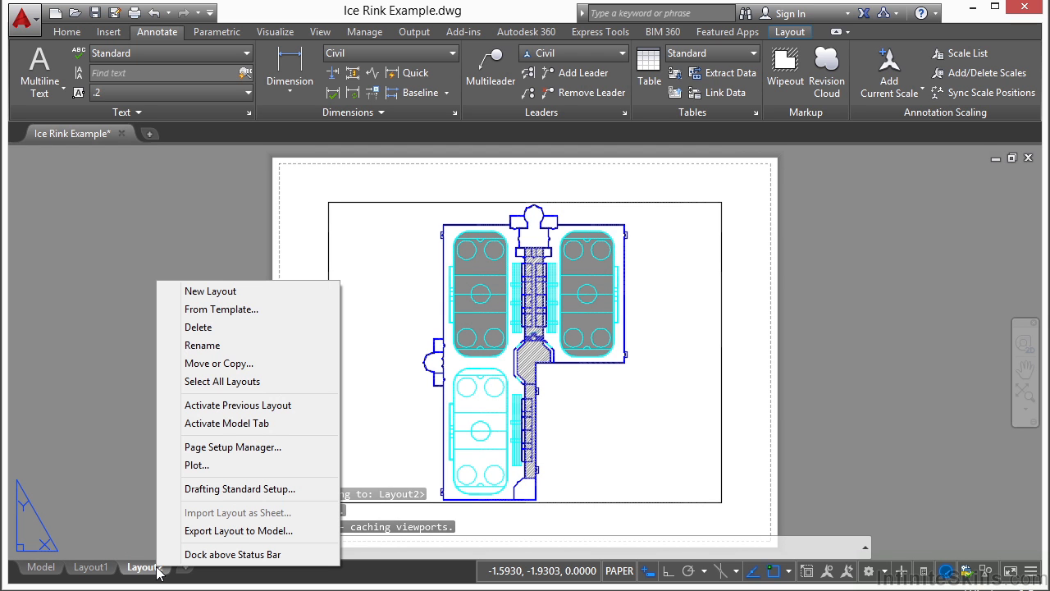
left_click(197, 345)
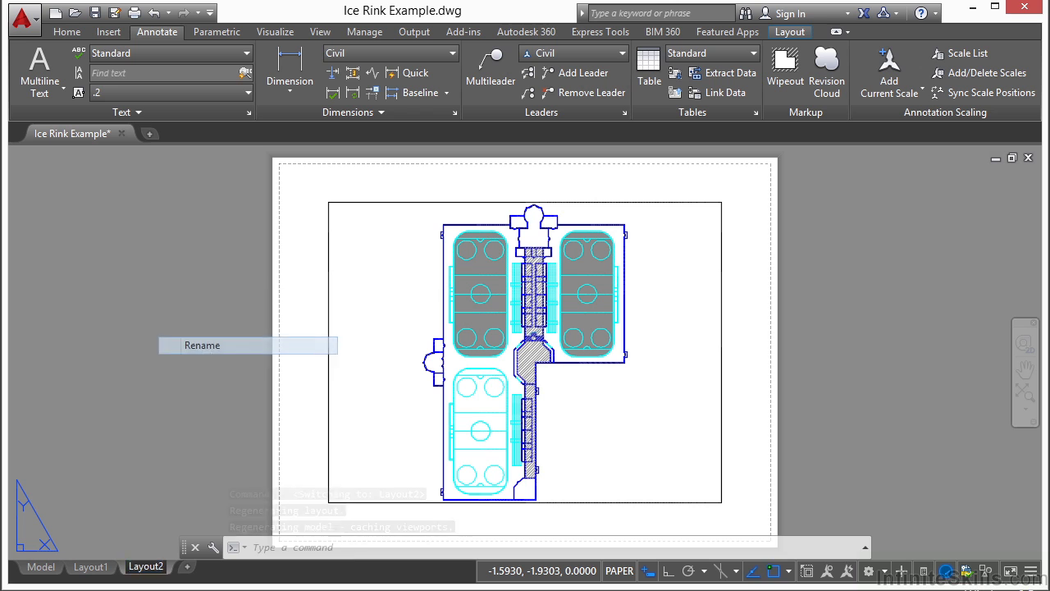
type("ICE RINK")
key("Return")
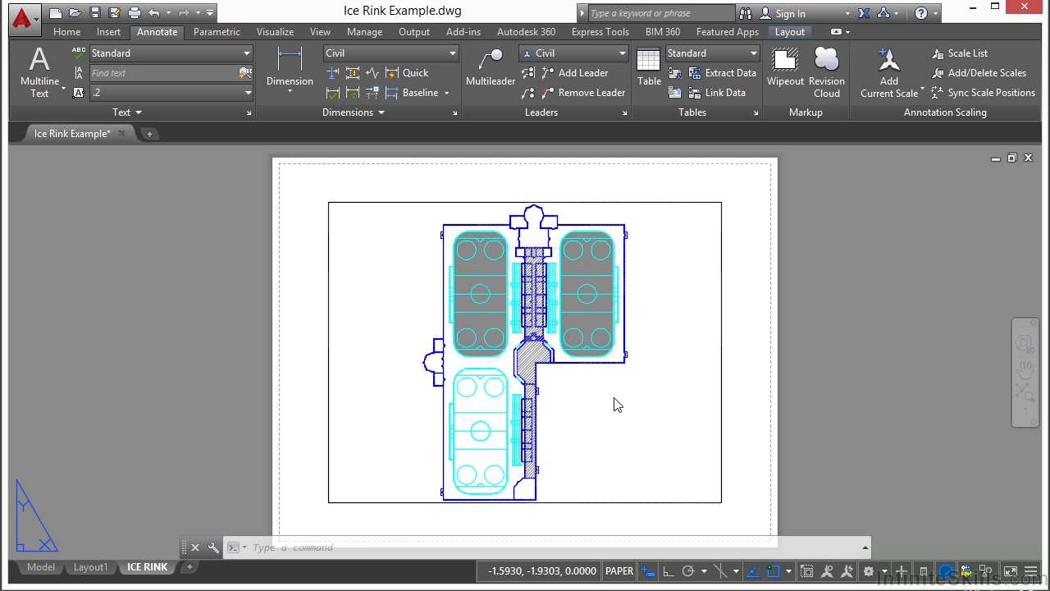
- Move the ICE RINK viewport off to the right of the sheet with MOVE
type("M")
key("Return")
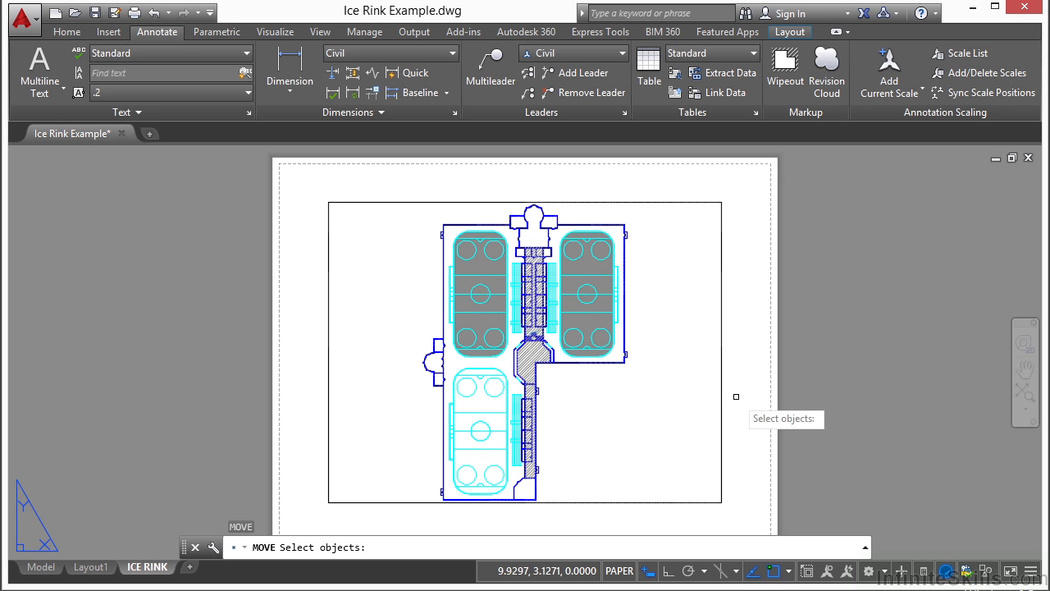
left_click(695, 189)
left_click(650, 298)
key("Return")
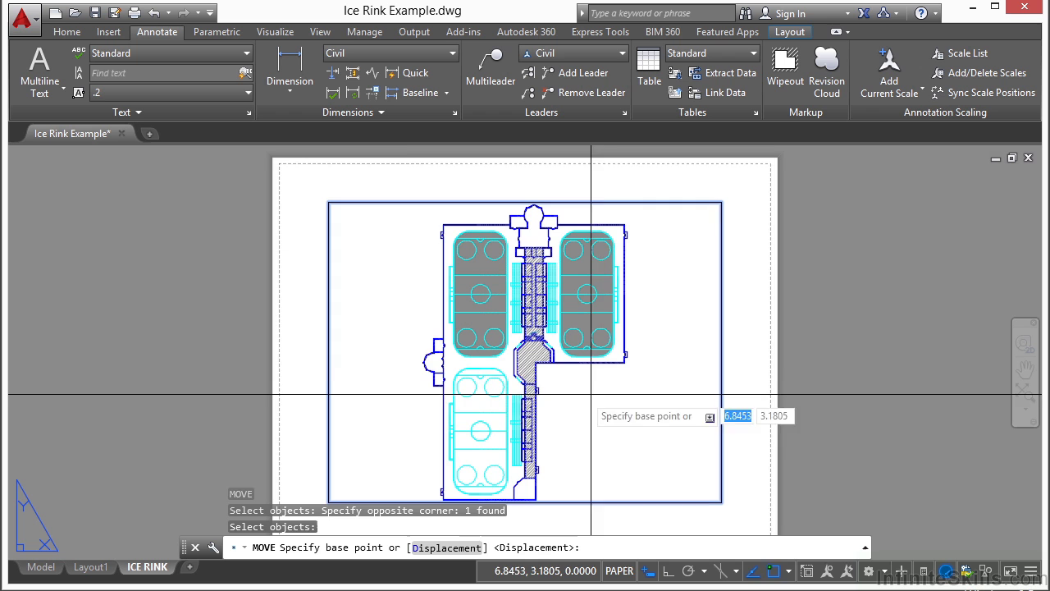
left_click(375, 379)
scroll(376, 380, "down", 2)
double_click(722, 367)
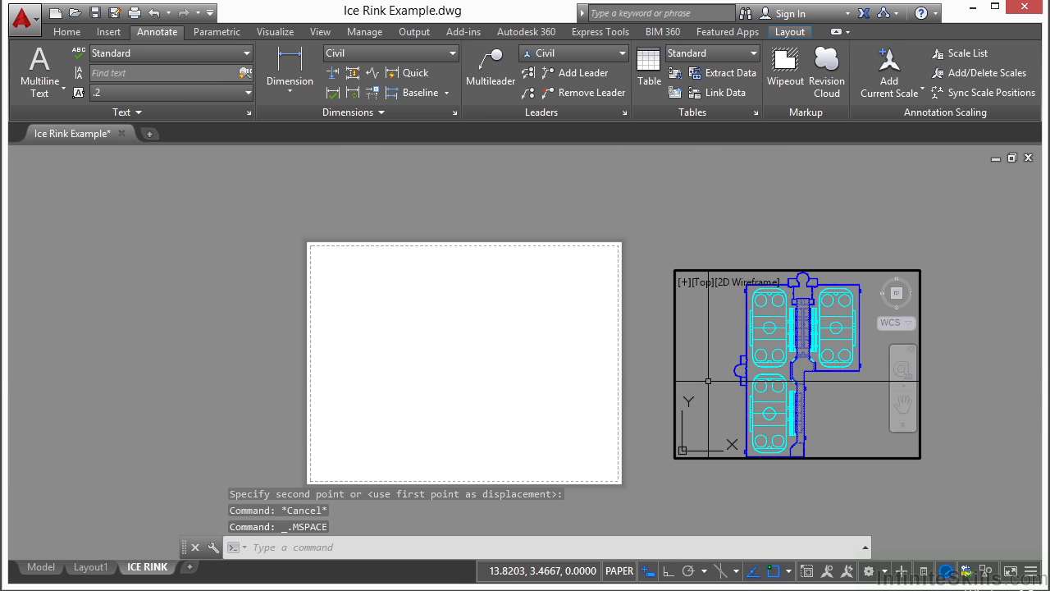
double_click(773, 240)
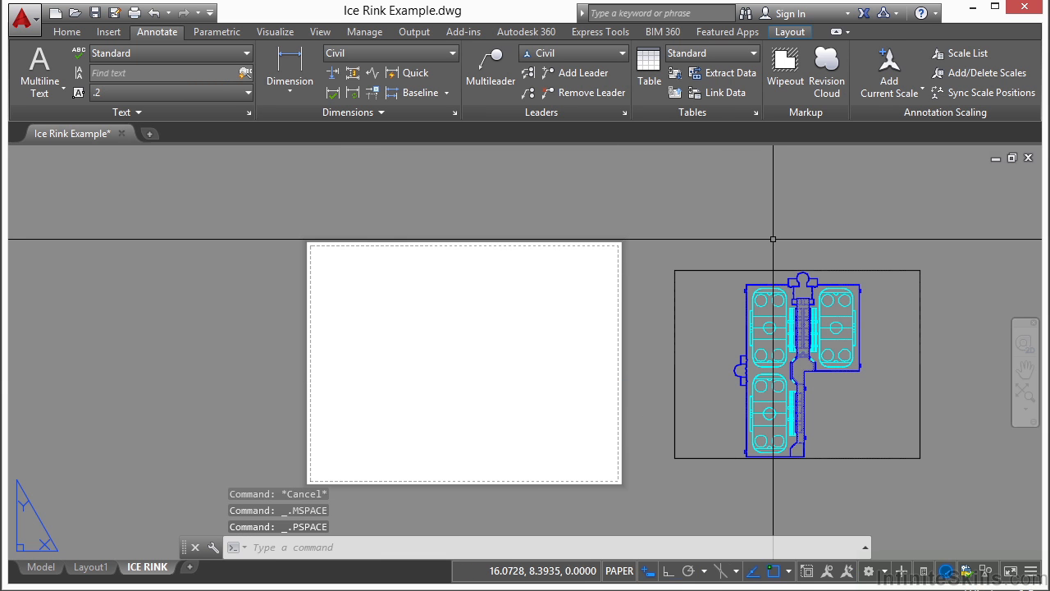
- Stretch the viewport's top-right corner down and left to make it smaller and narrower
left_click(802, 270)
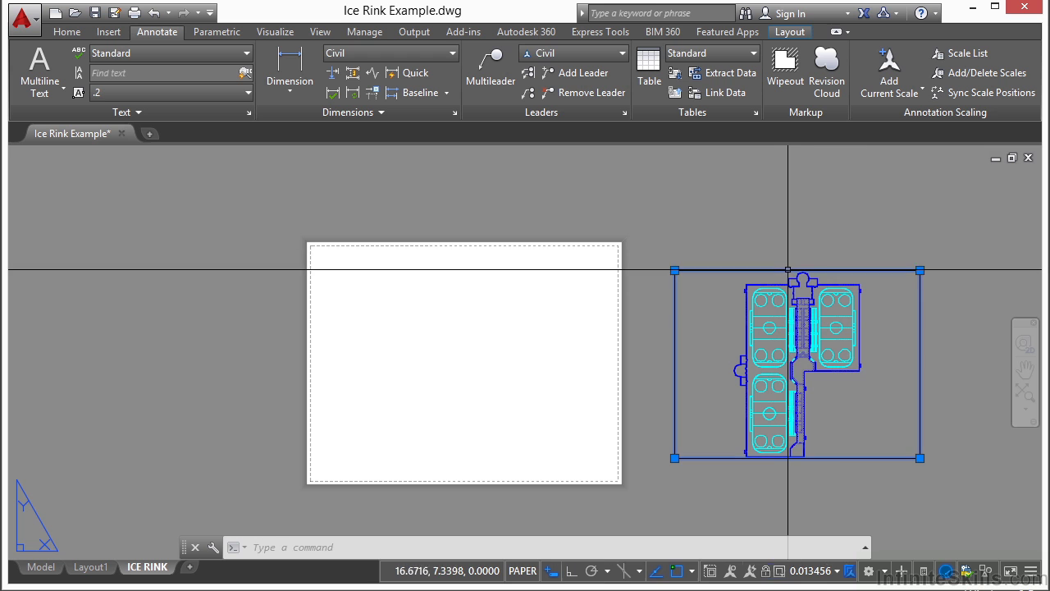
left_click(920, 270)
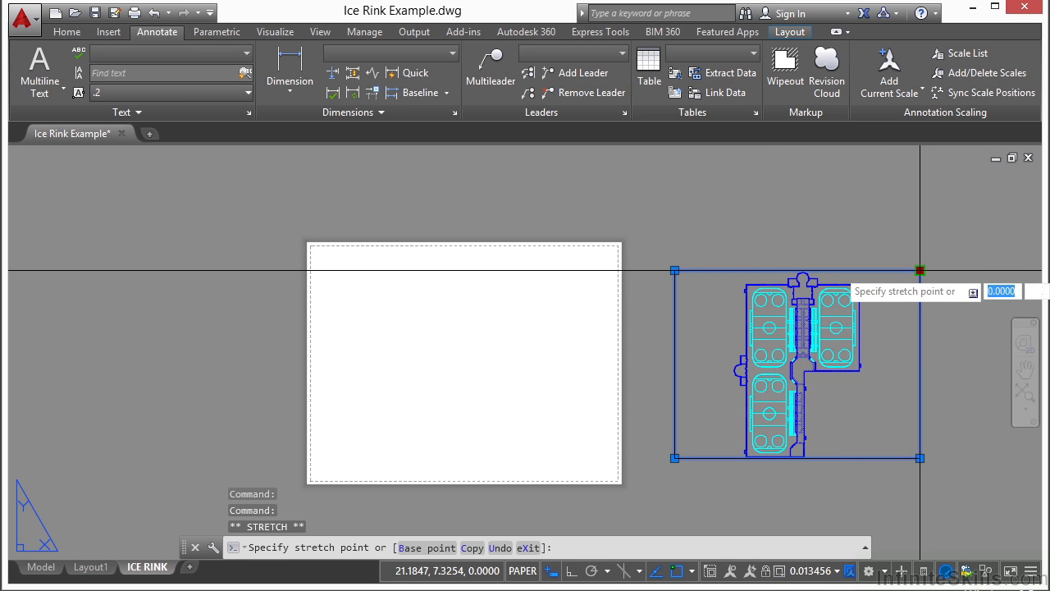
left_click(870, 331)
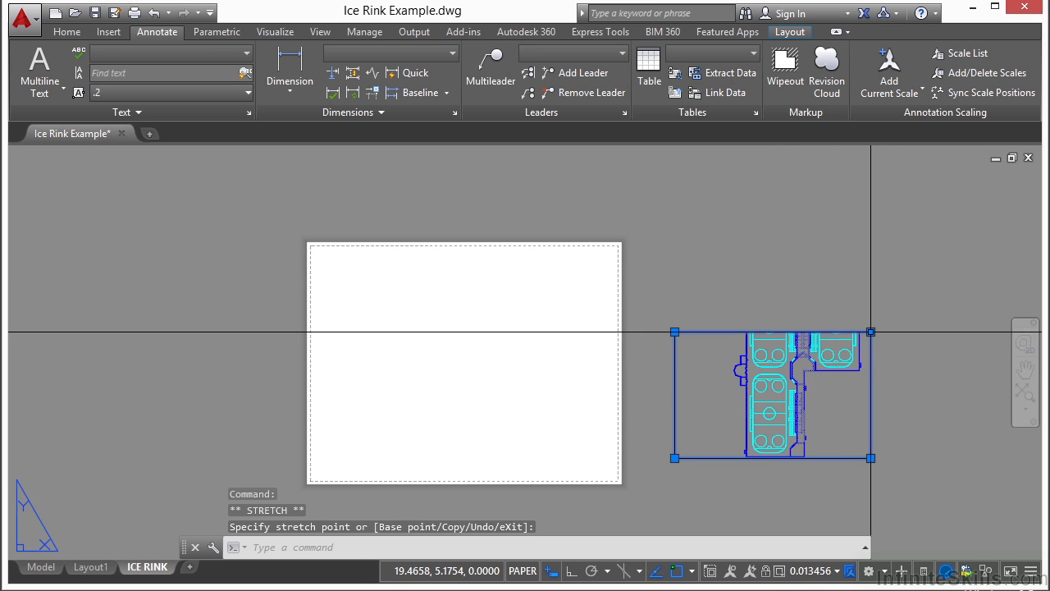
left_click(871, 332)
left_click(772, 332)
key("Escape")
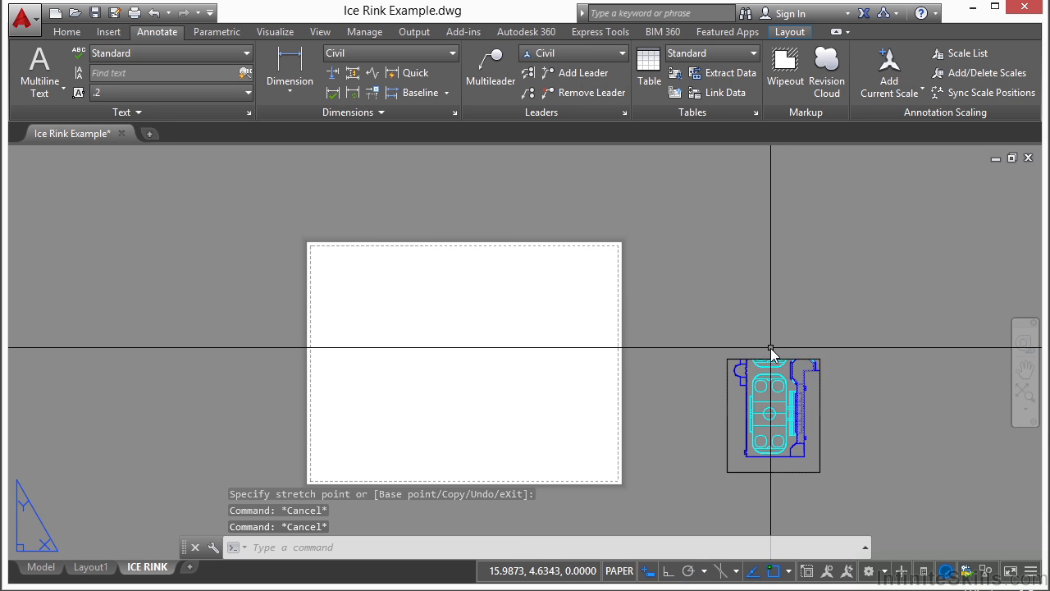
- Move the resized viewport into the sheet's lower-left corner
type("m")
key("Return")
left_click(797, 329)
left_click(766, 387)
key("Return")
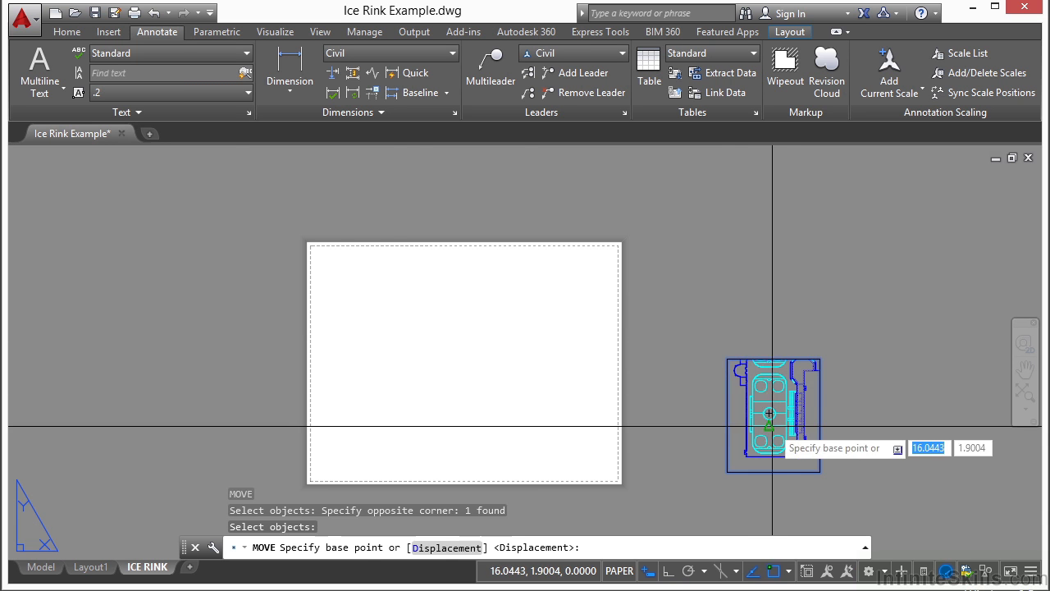
left_click(774, 413)
left_click(377, 412)
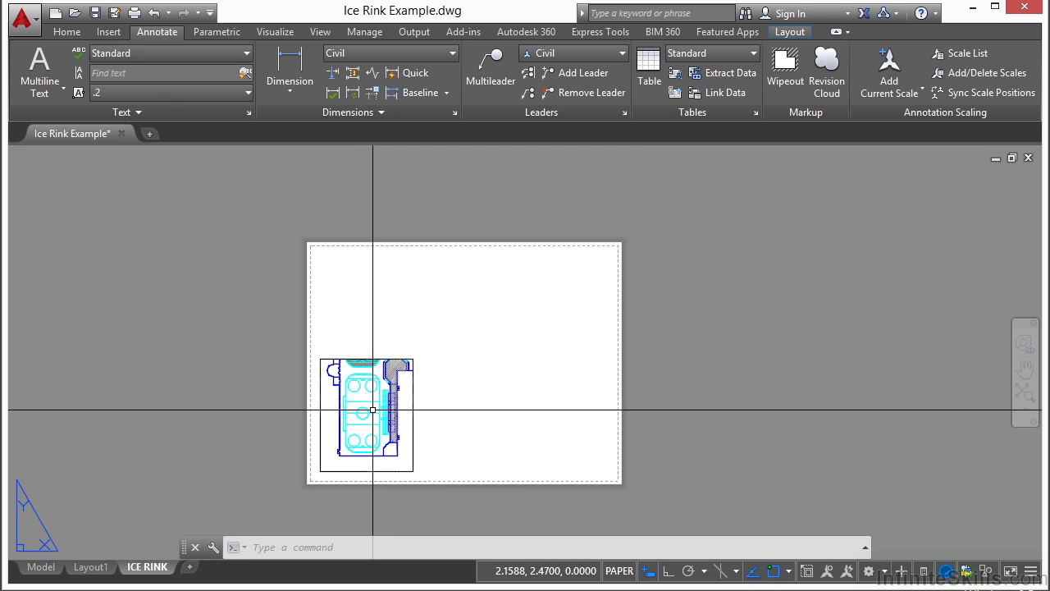
- Set the small viewport's scale to 1:100 and pan the rink to fit its frame
double_click(340, 414)
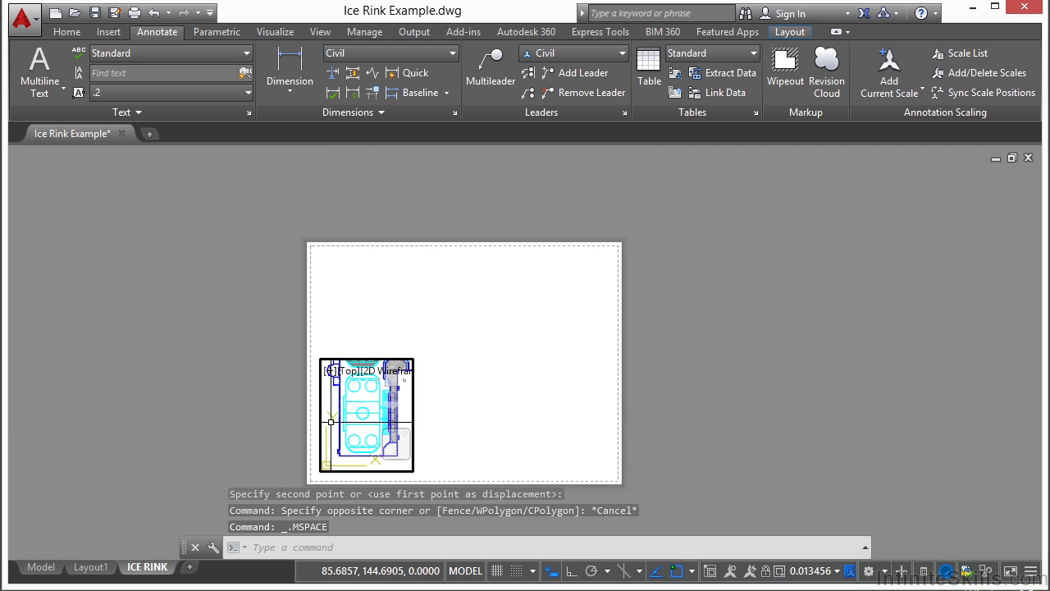
scroll(351, 417, "up", 3)
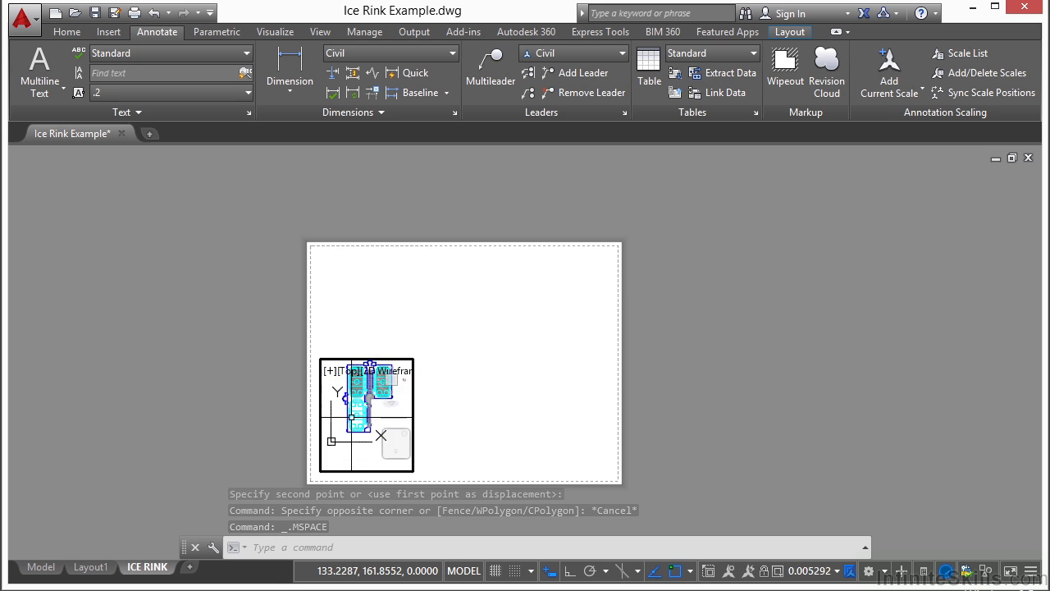
mouse_move(353, 412)
middle_mouse_down()
mouse_move(385, 412)
mouse_move(353, 413)
middle_mouse_up()
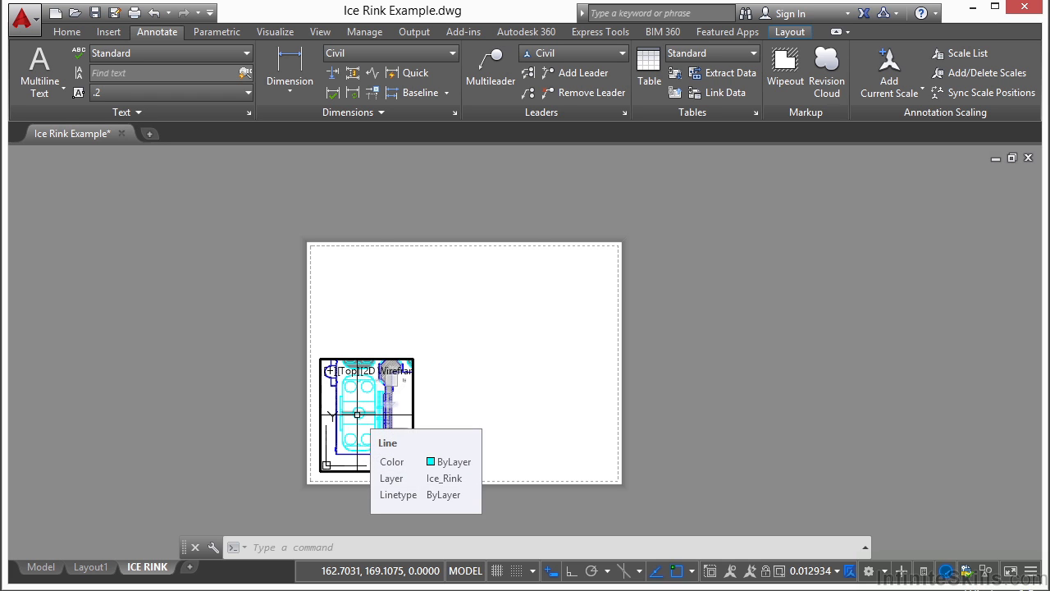
left_click(836, 571)
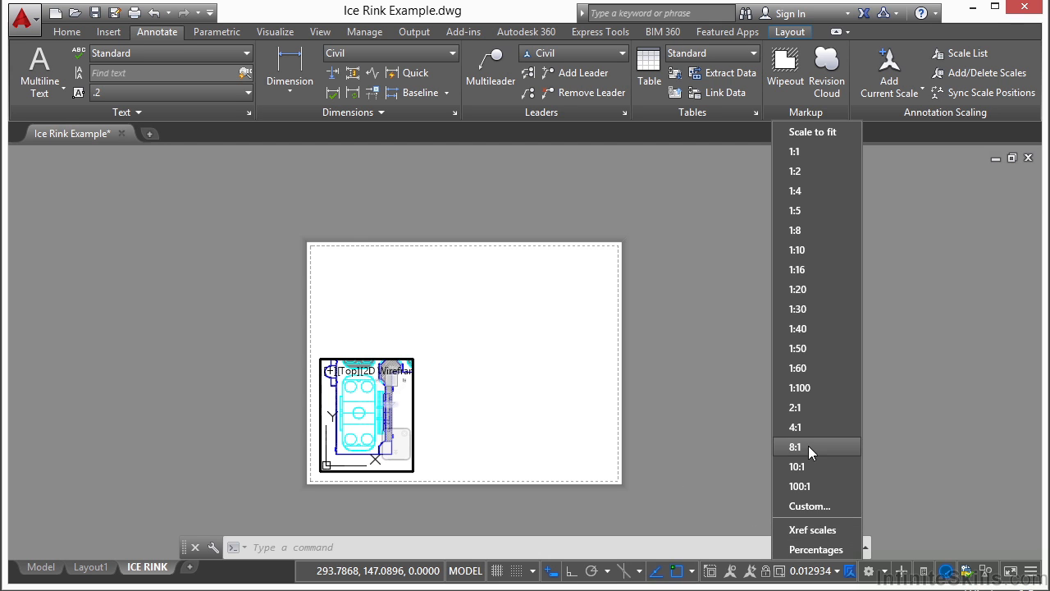
left_click(806, 387)
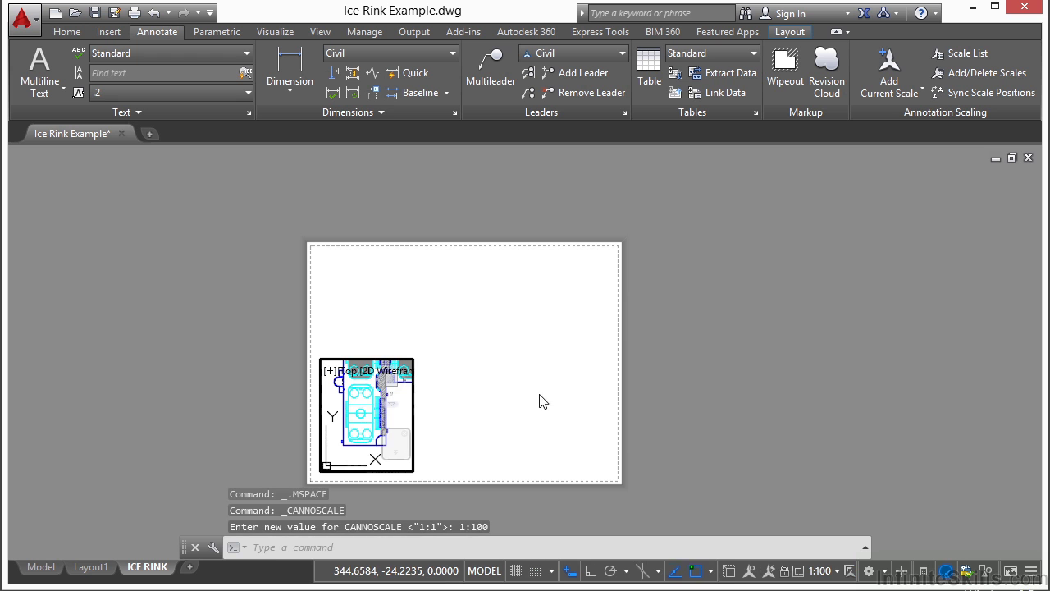
middle_click_drag(361, 397, 353, 413)
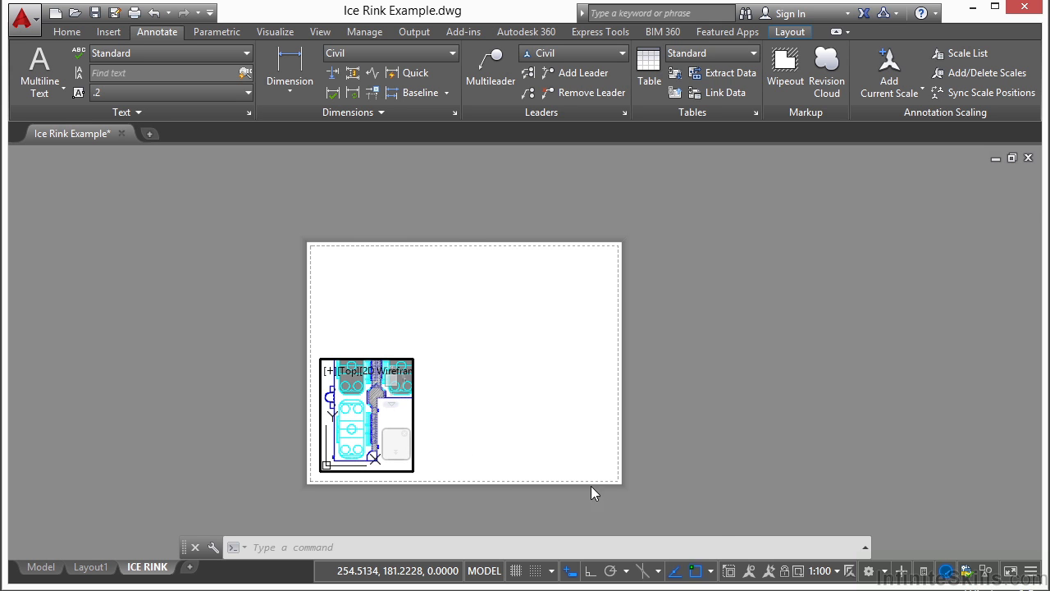
- Lock the small viewport's view and return to paper space
left_click(786, 571)
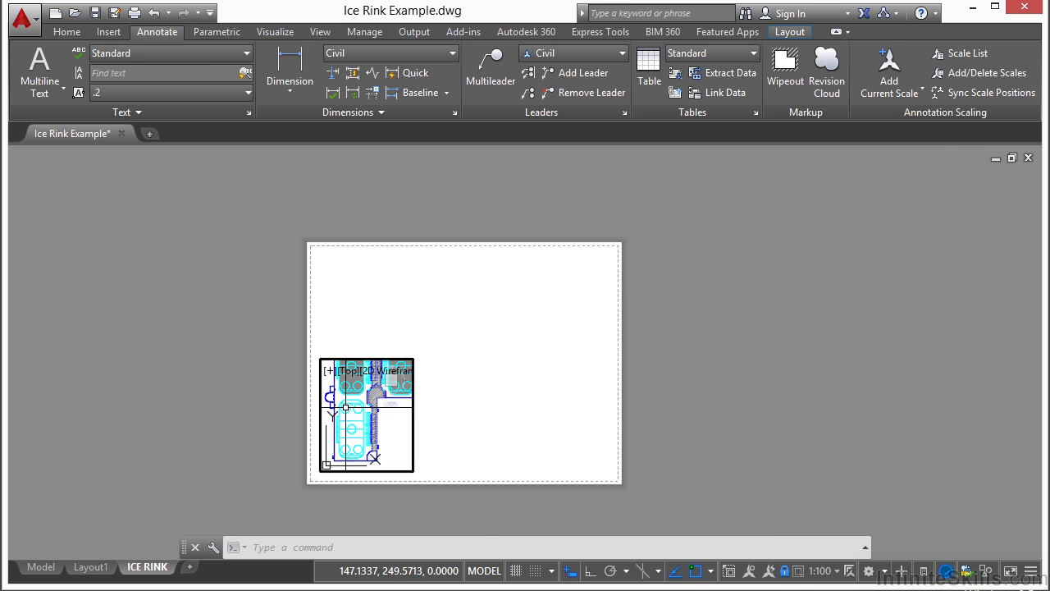
scroll(335, 407, "up", 3)
scroll(335, 406, "down", 3)
middle_click_drag(351, 407, 394, 403)
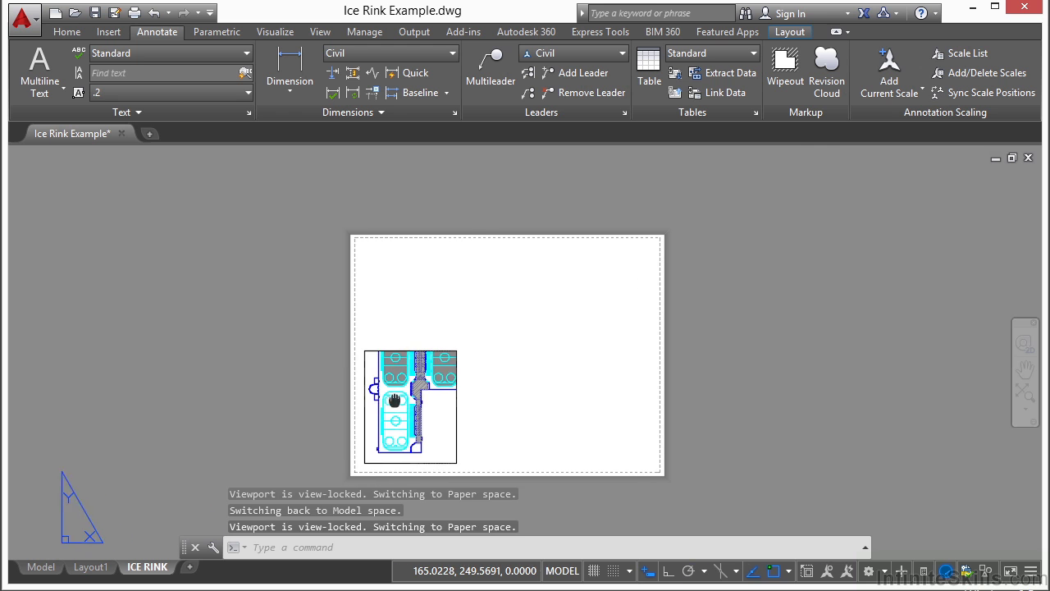
double_click(484, 408)
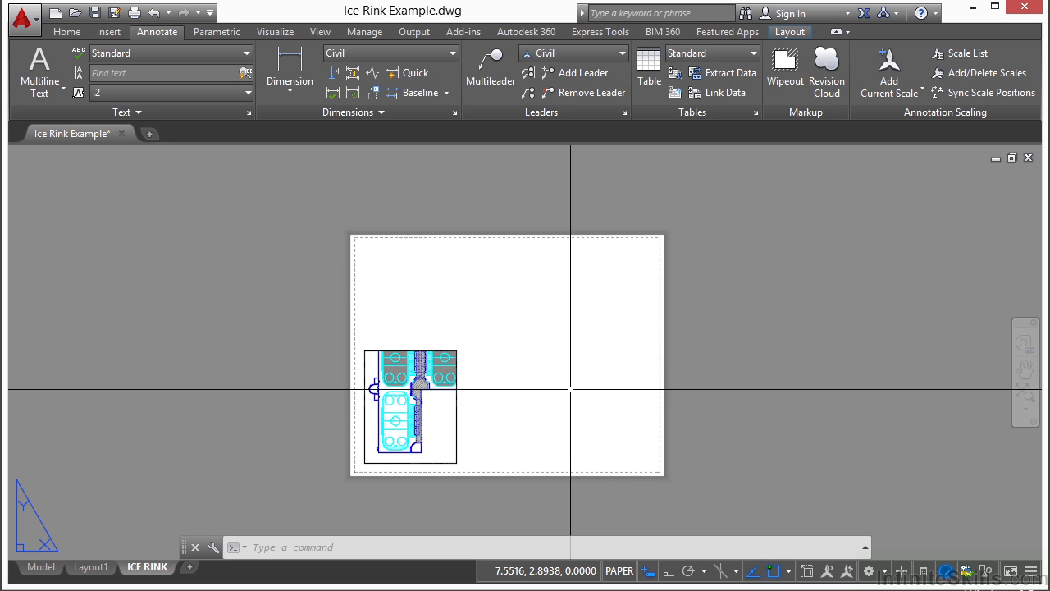
- Draw a larger rectangular viewport on the right of the sheet via Layout tab's Rectangular option
left_click(320, 31)
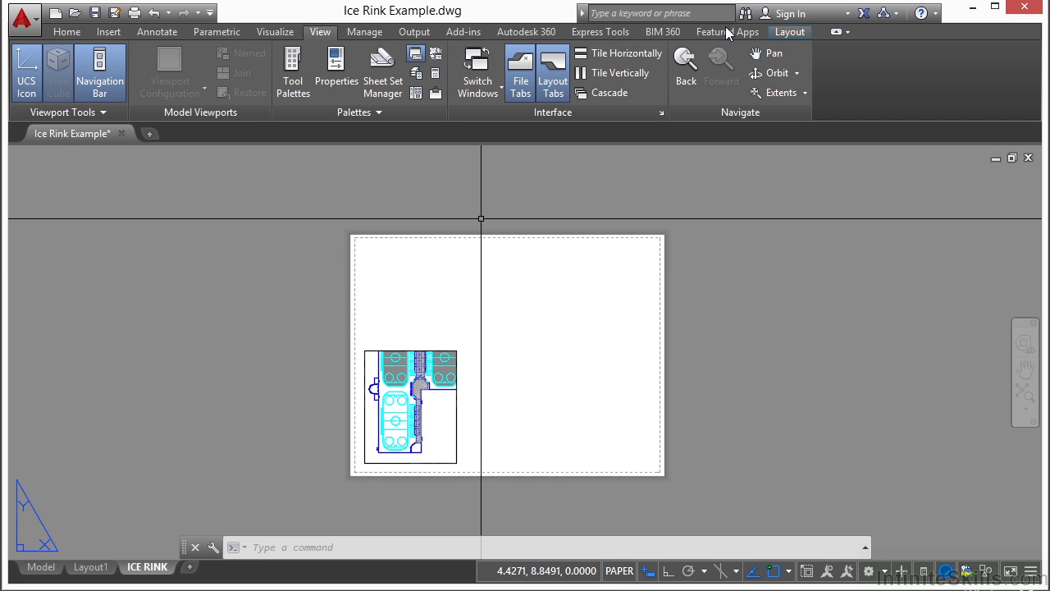
left_click(787, 31)
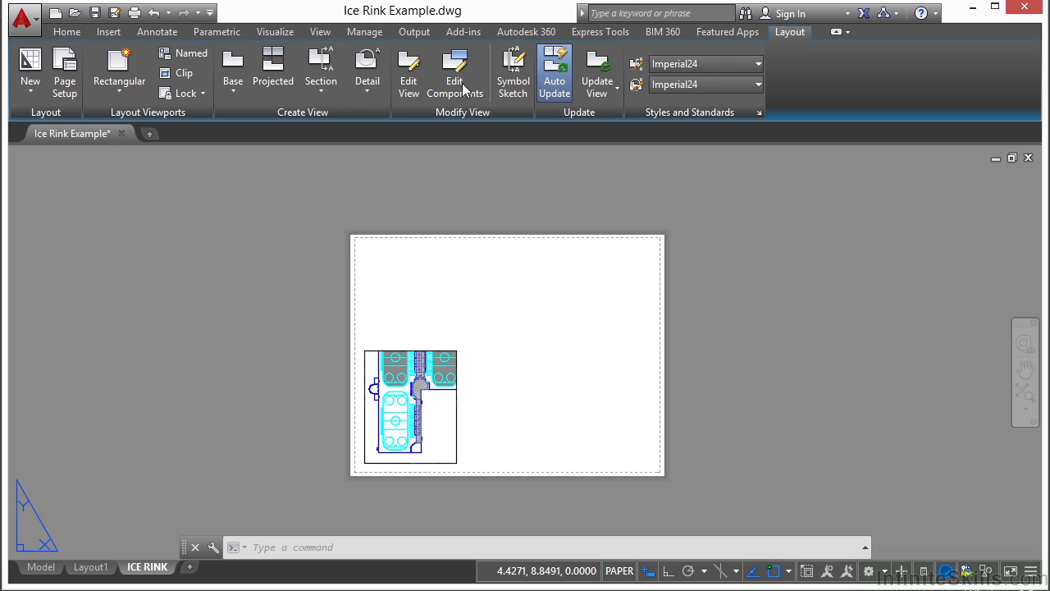
left_click(121, 88)
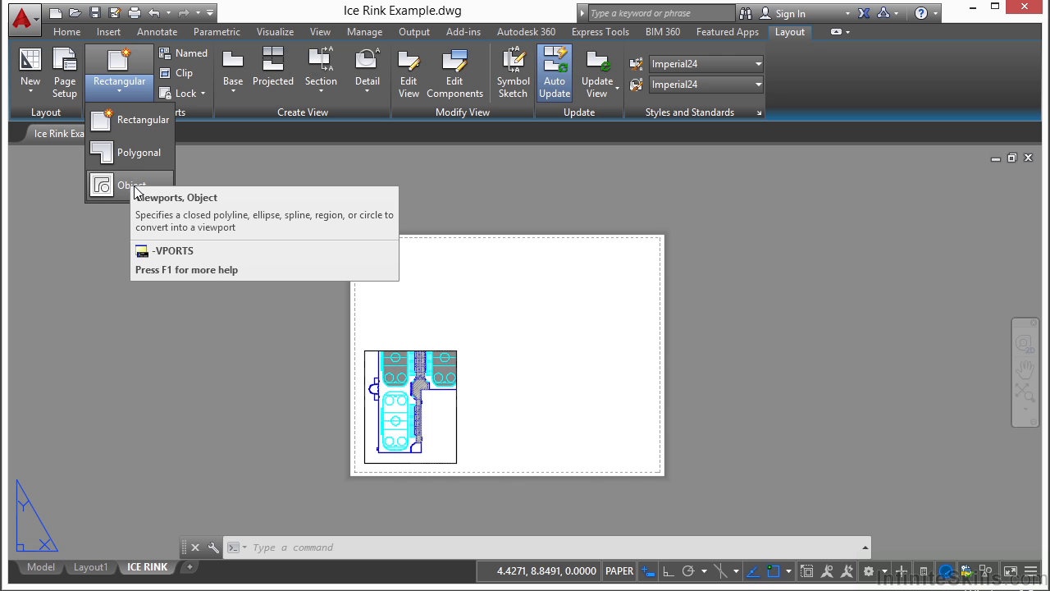
left_click(153, 125)
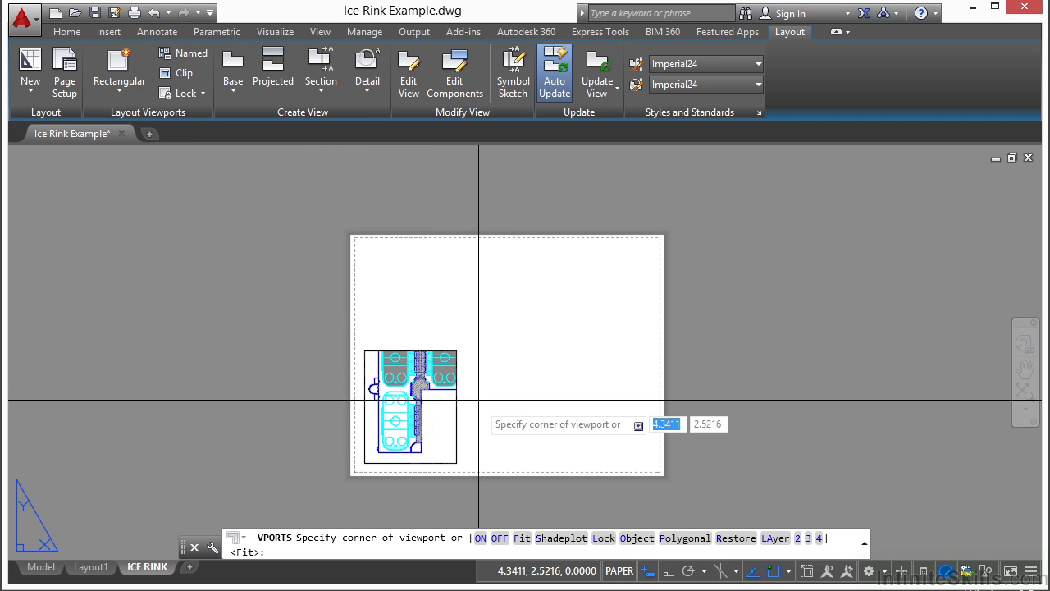
left_click(475, 457)
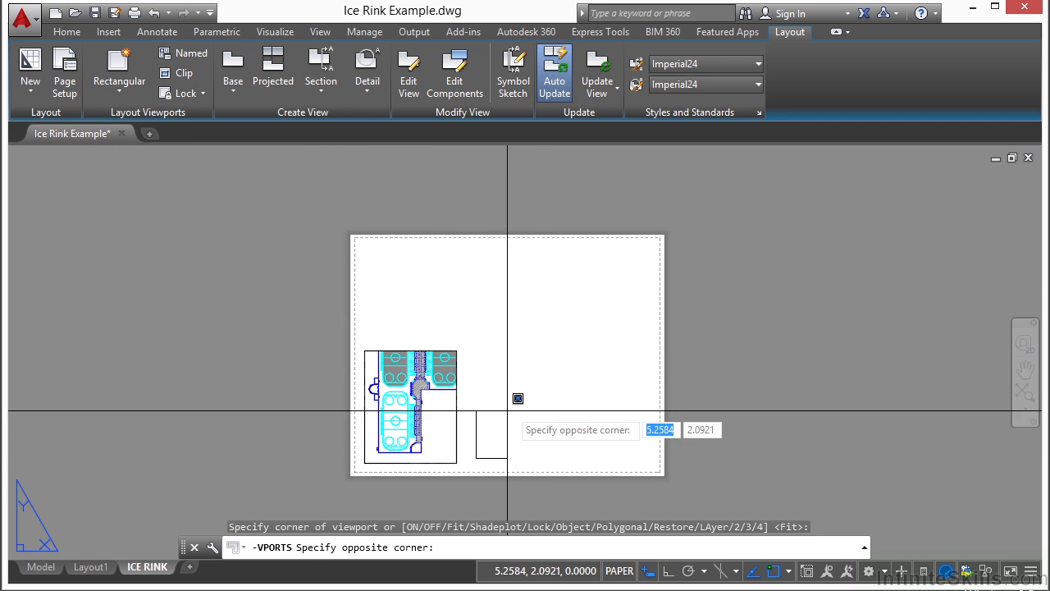
left_click(631, 257)
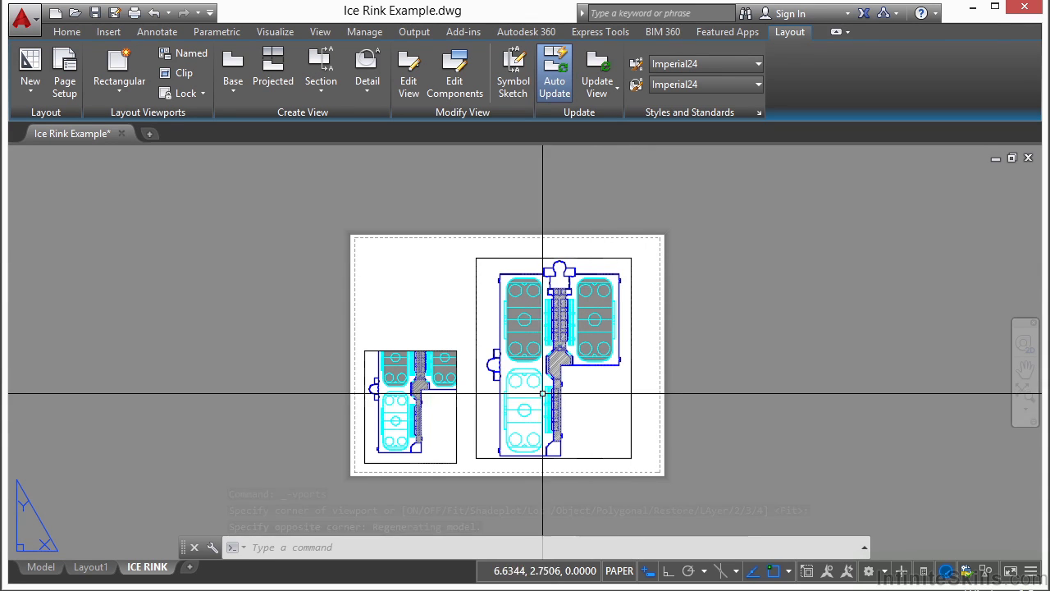
- Activate the right viewport and pan to center the rink's left entrance
left_click(568, 402)
double_click(568, 402)
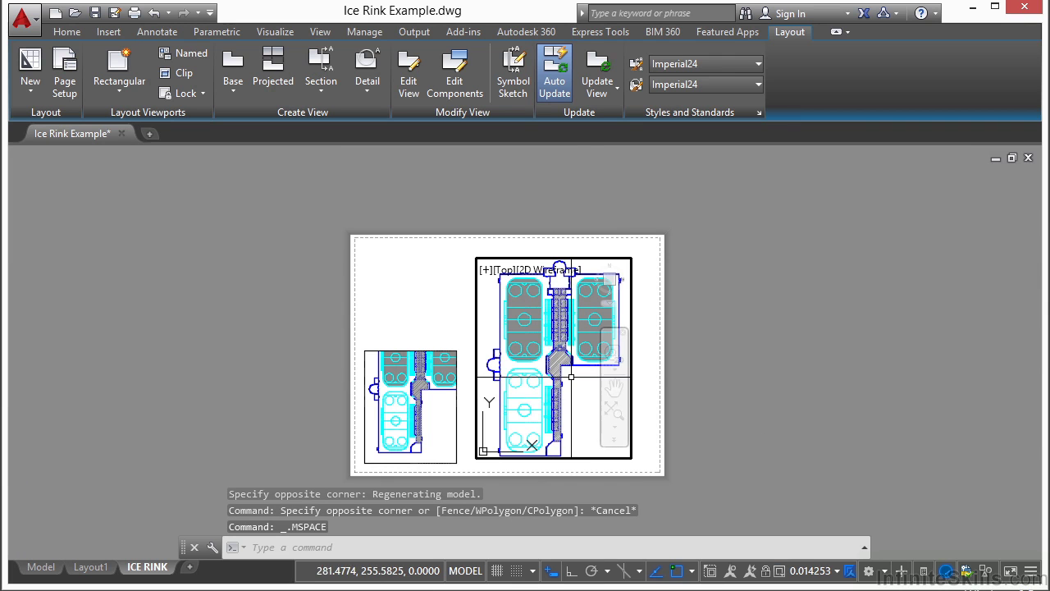
scroll(524, 372, "up", 5)
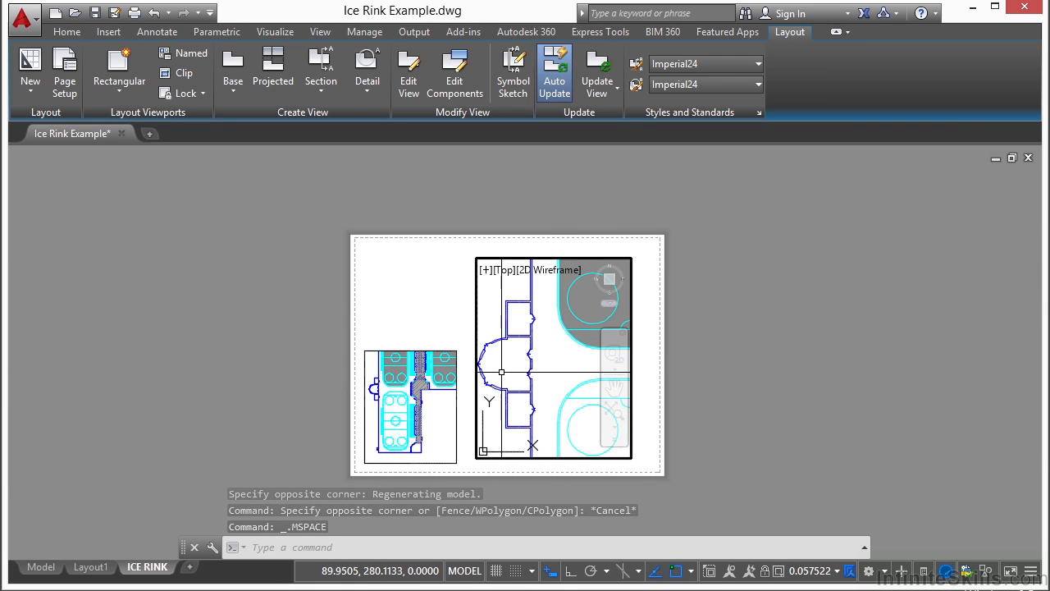
middle_click_drag(509, 367, 533, 352)
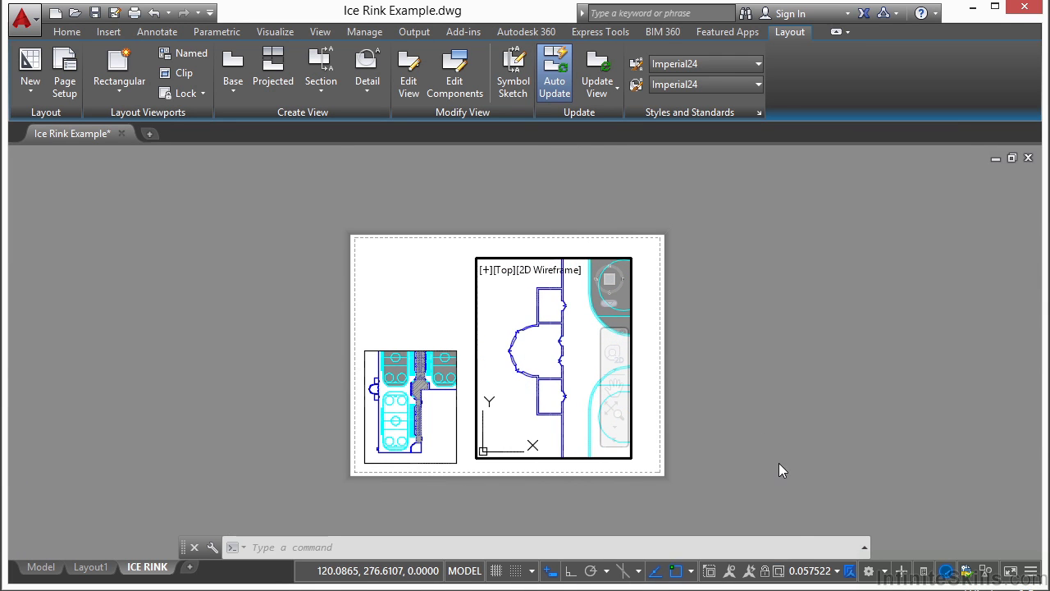
- Set the right viewport's scale to 1:10, fine-tune the framing, and lock its view
left_click(817, 574)
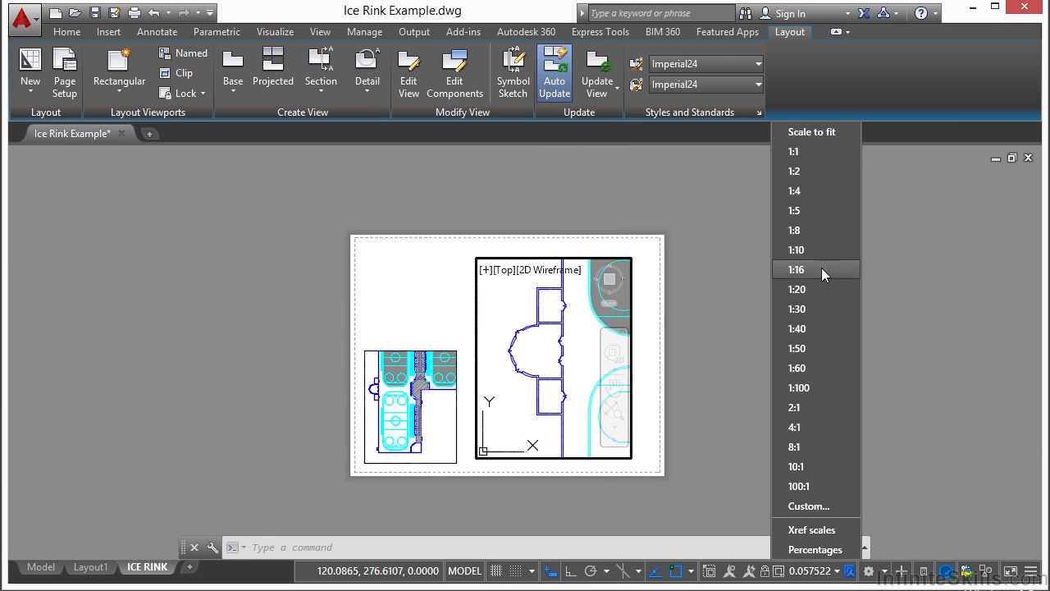
left_click(817, 307)
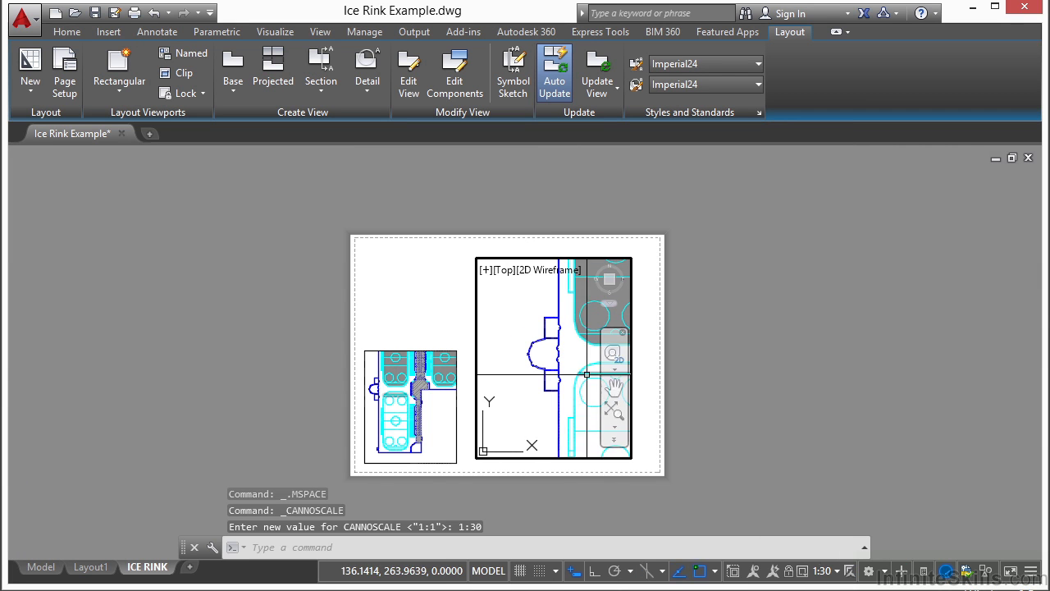
left_click(820, 571)
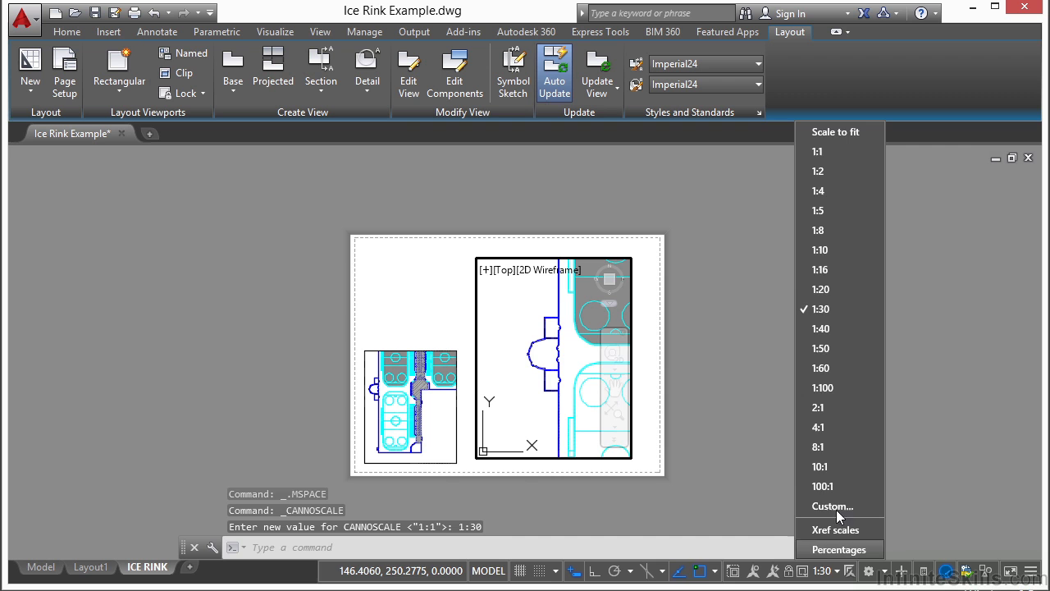
left_click(821, 251)
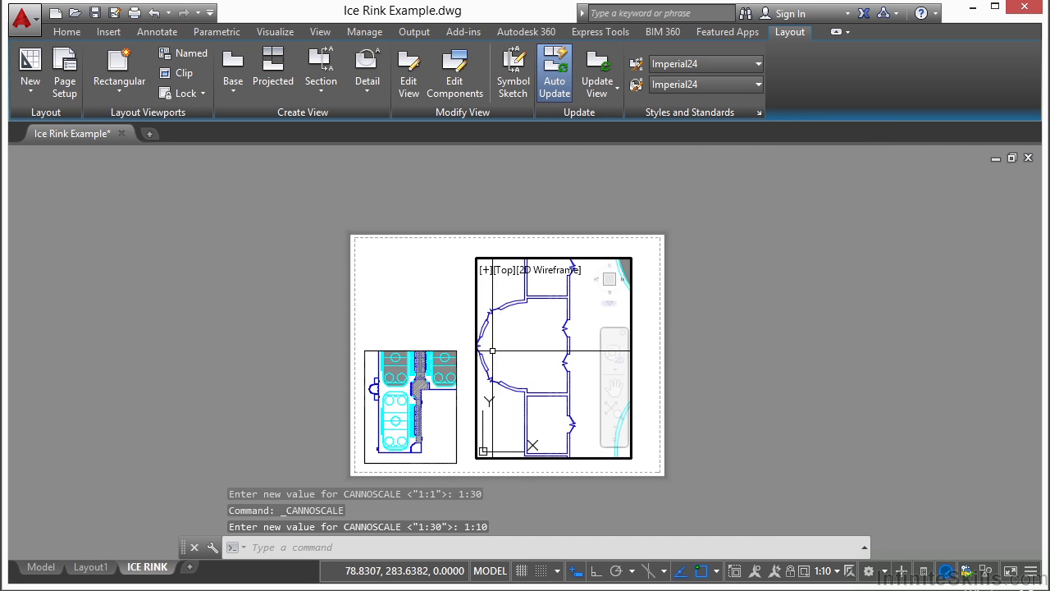
middle_click_drag(520, 349, 534, 352)
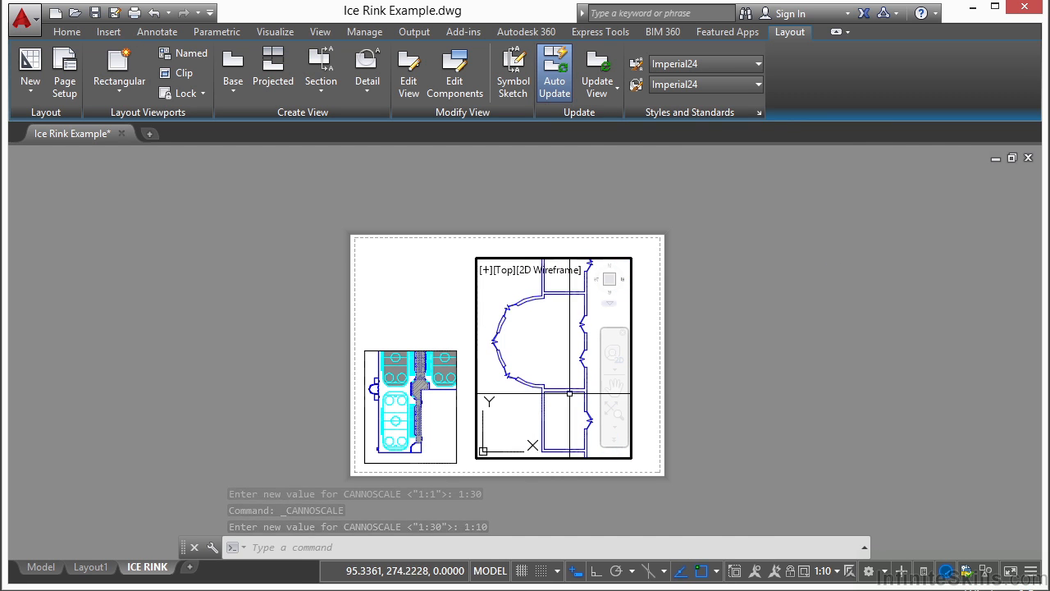
left_click(791, 571)
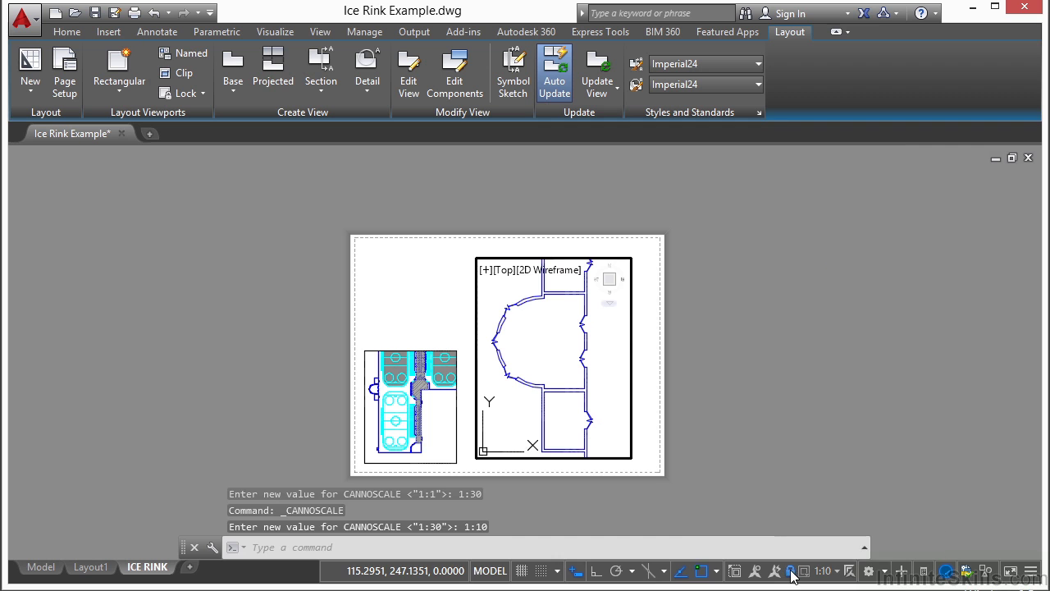
double_click(454, 302)
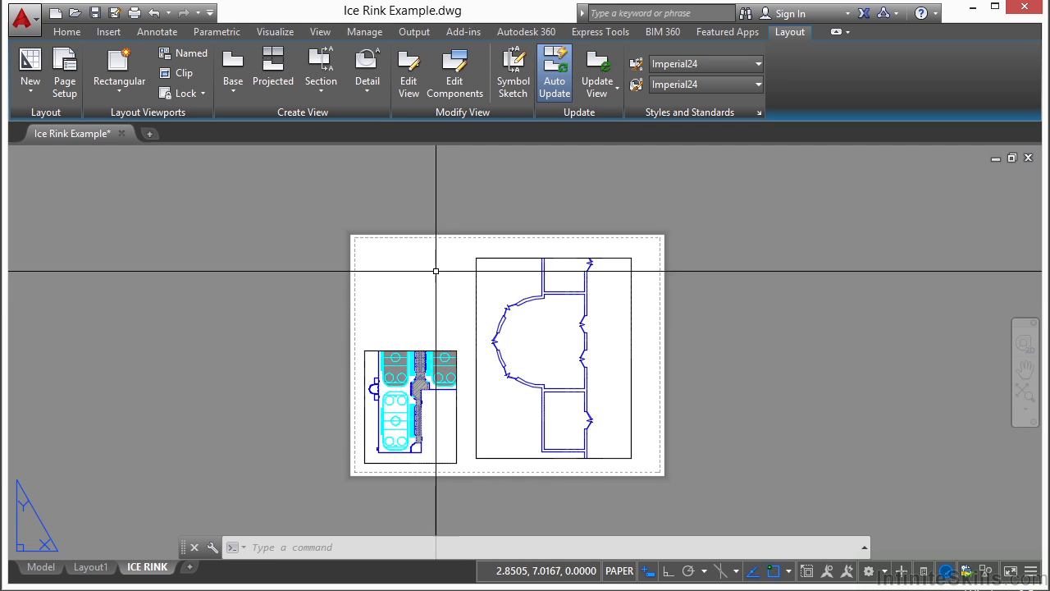
- Add a 32' vertical linear dimension between the entrance arc's ends, left of the arc
left_click(157, 33)
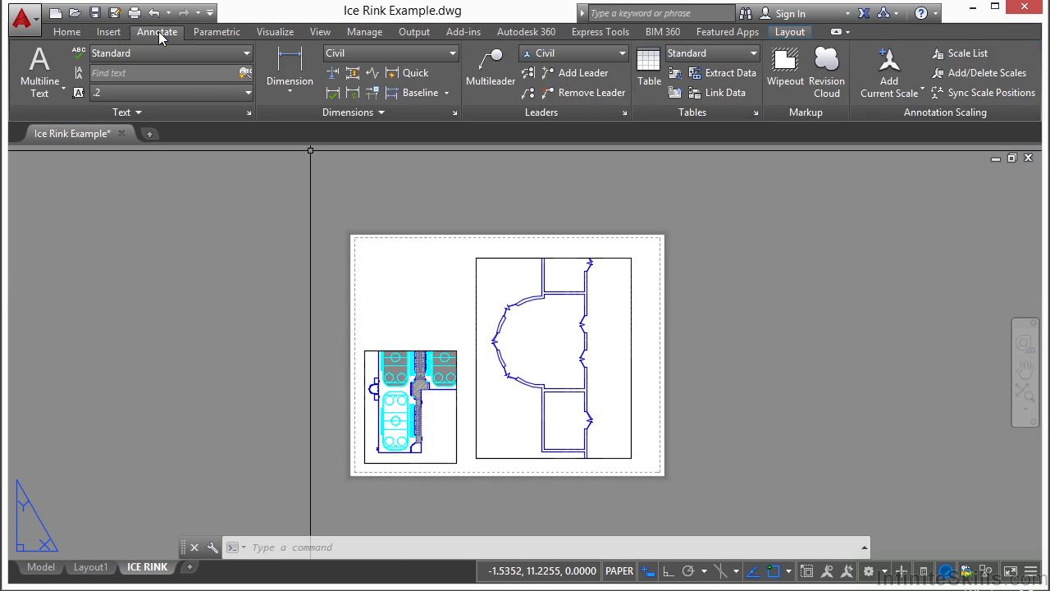
left_click(288, 69)
scroll(516, 282, "up", 3)
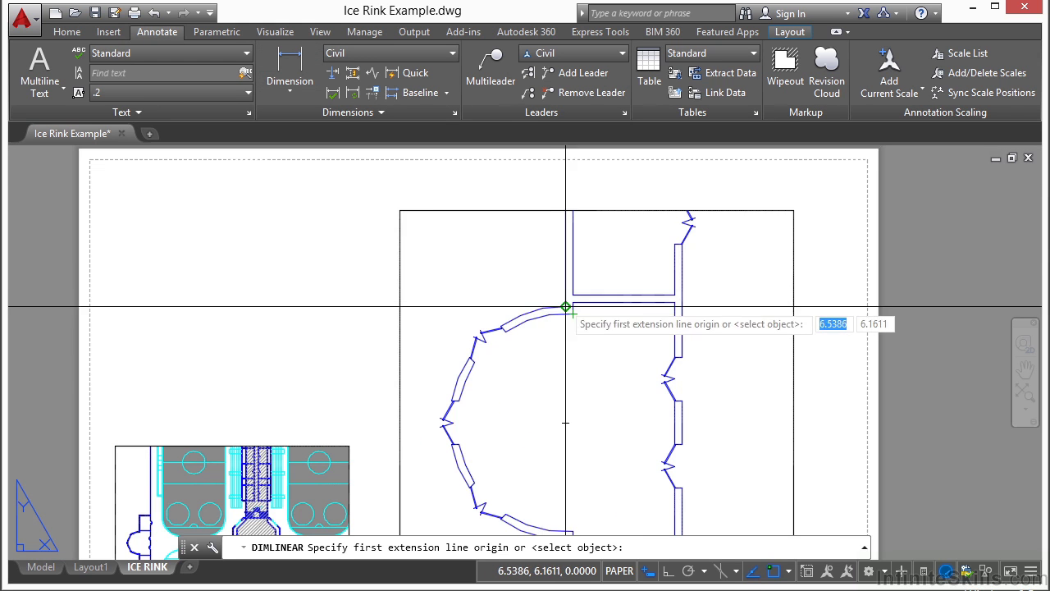
left_click(563, 305)
scroll(563, 352, "down", 2)
scroll(563, 418, "up", 2)
left_click(563, 418)
scroll(563, 417, "down", 1)
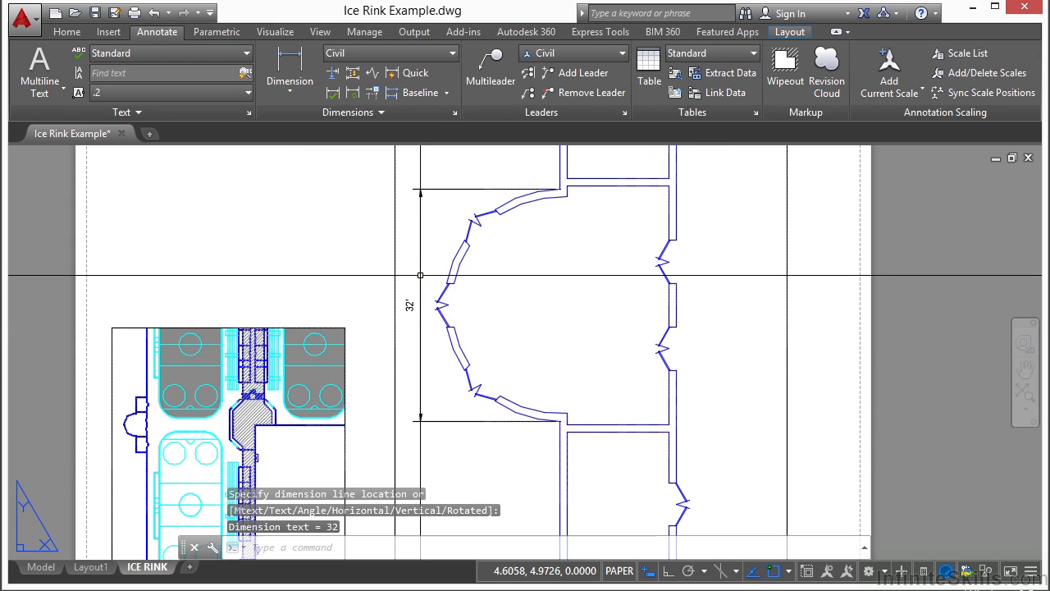
left_click(421, 276)
- Add a 30' vertical linear dimension along the entrance's inner wall
key("Return")
left_click(567, 415)
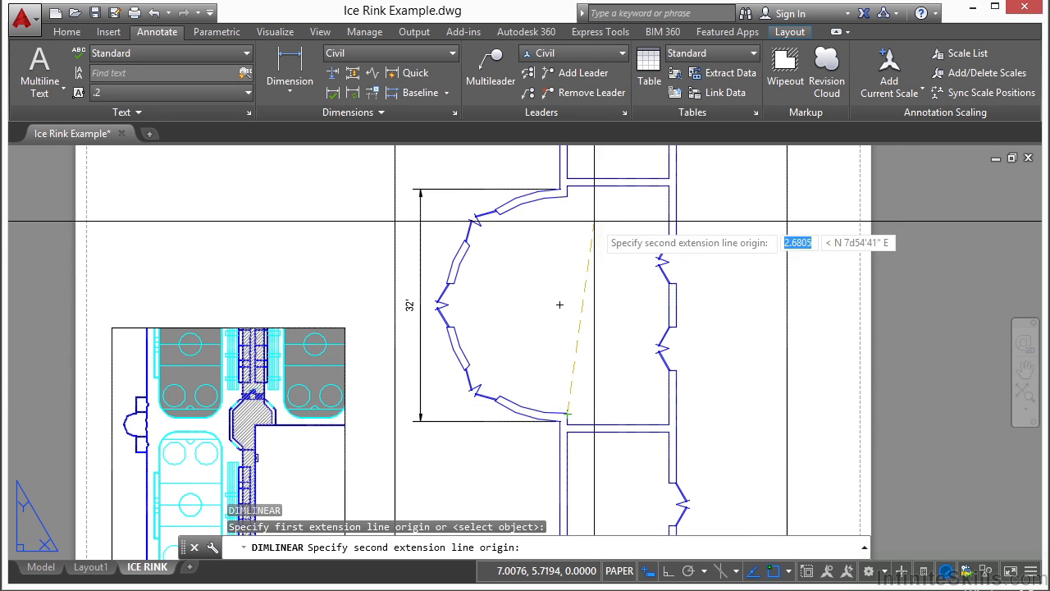
left_click(566, 197)
left_click(582, 304)
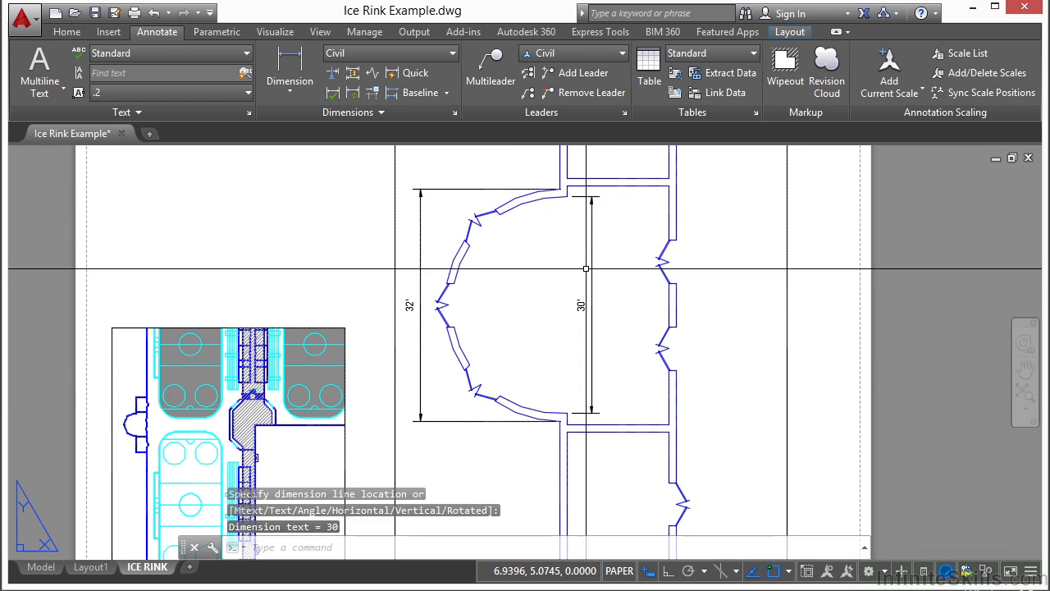
scroll(550, 295, "down", 2)
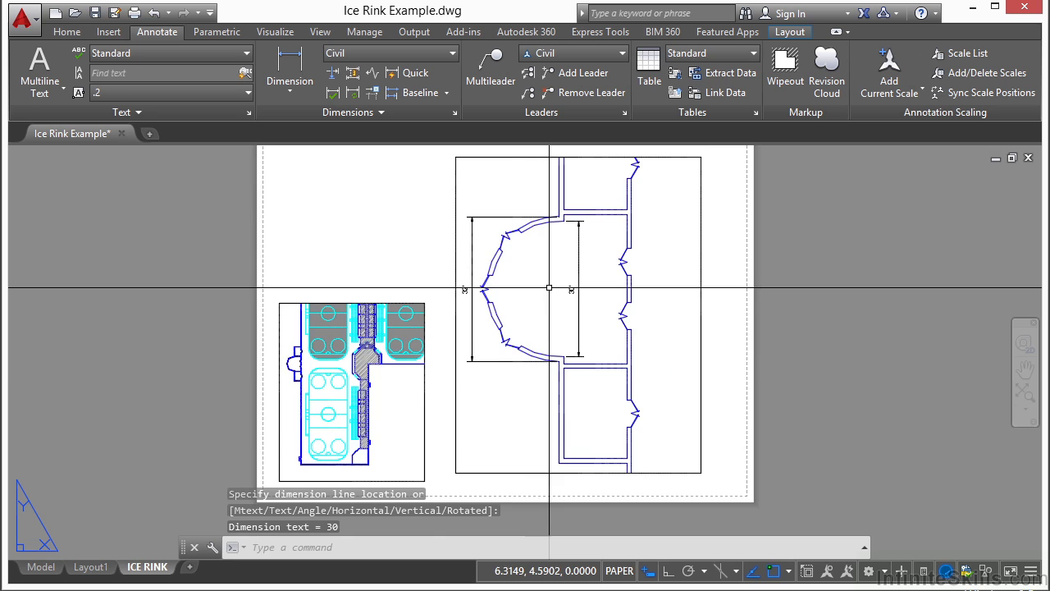
scroll(426, 306, "up", 4)
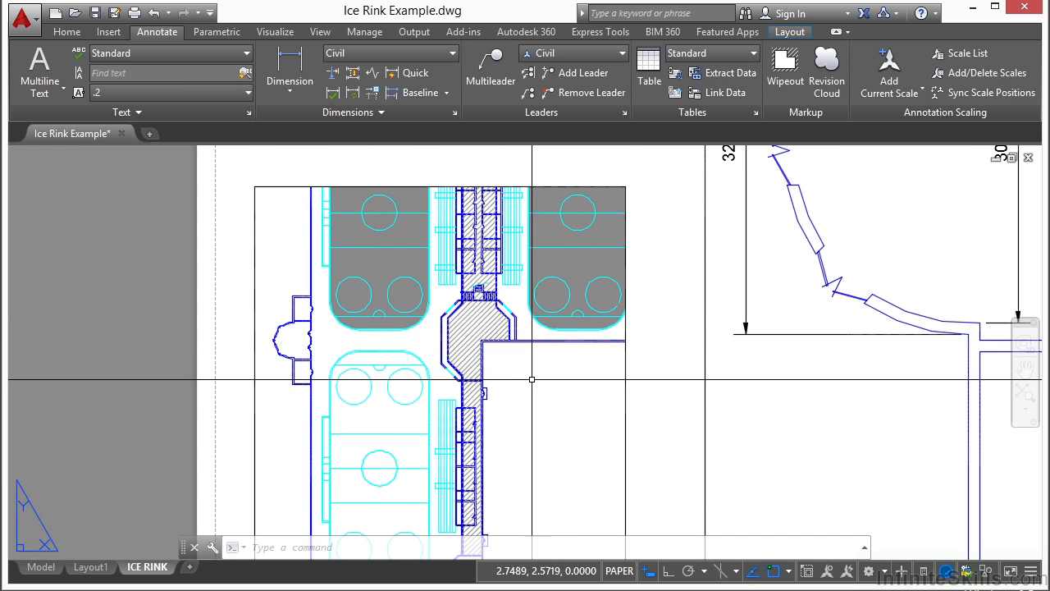
scroll(302, 341, "down", 2)
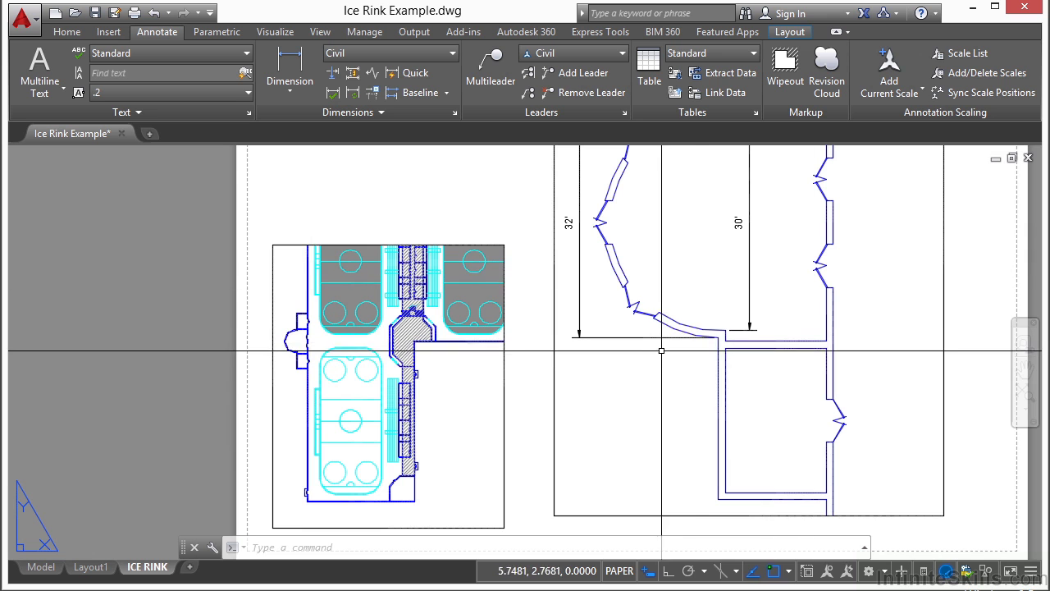
- Inside the small rink viewport, add a 14 linear dimension on the entrance wall
double_click(456, 384)
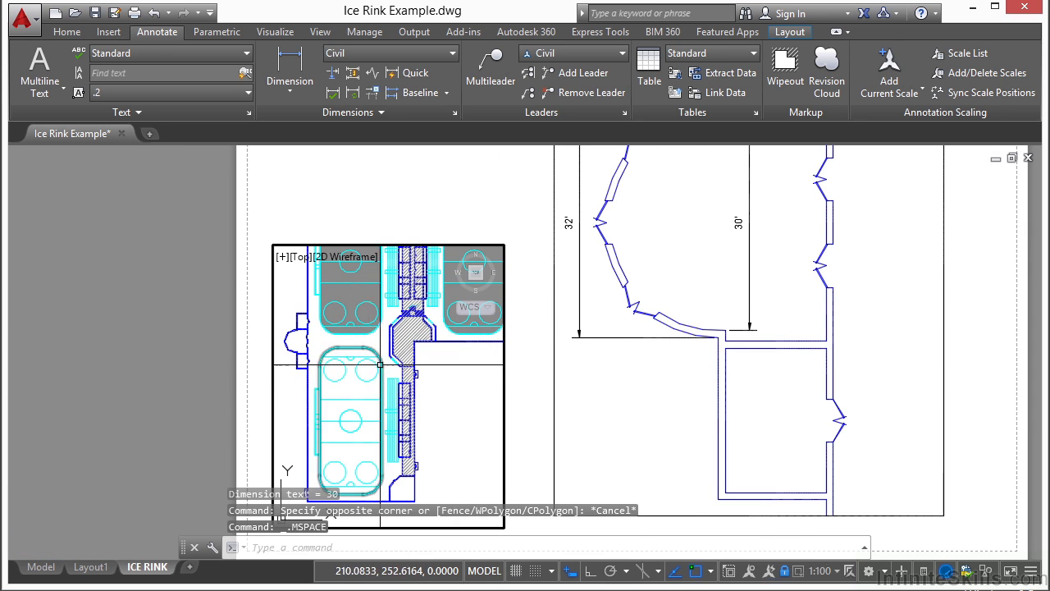
scroll(303, 345, "up", 5)
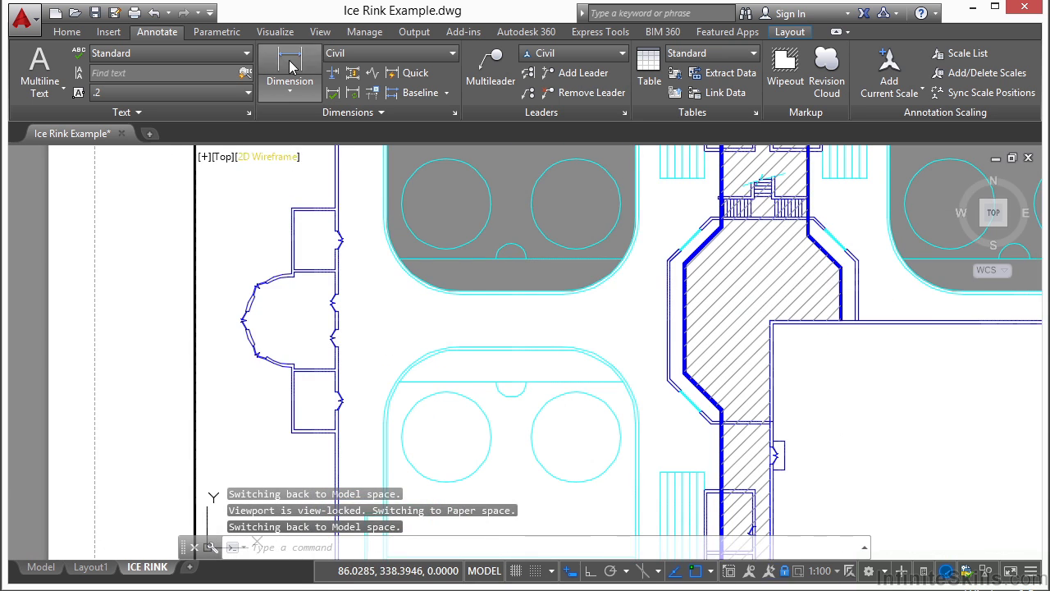
left_click(289, 65)
scroll(234, 254, "up", 2)
left_click(297, 266)
scroll(331, 315, "up", 2)
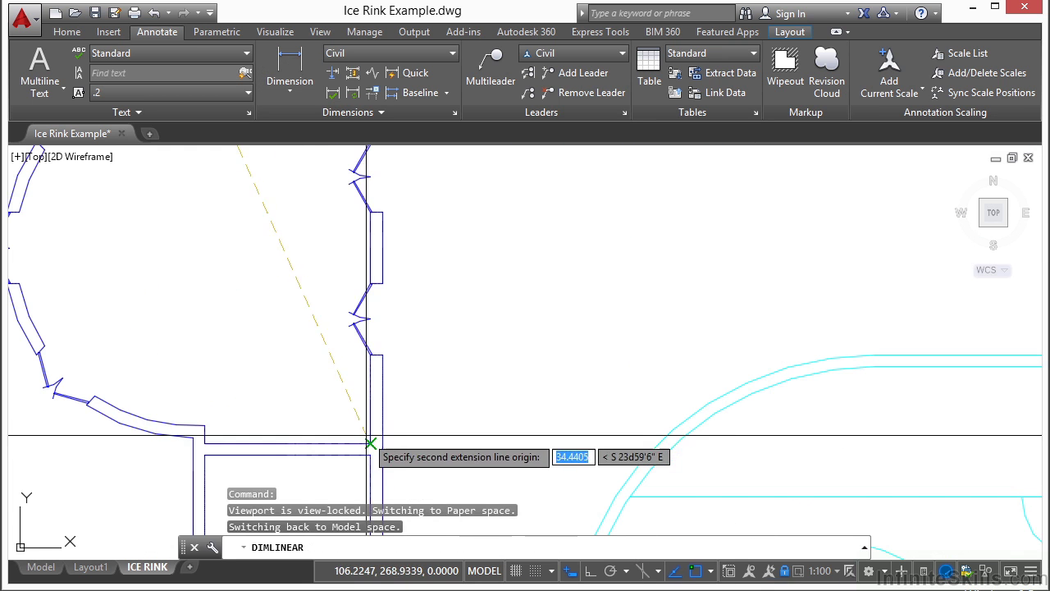
left_click(369, 442)
left_click(246, 257)
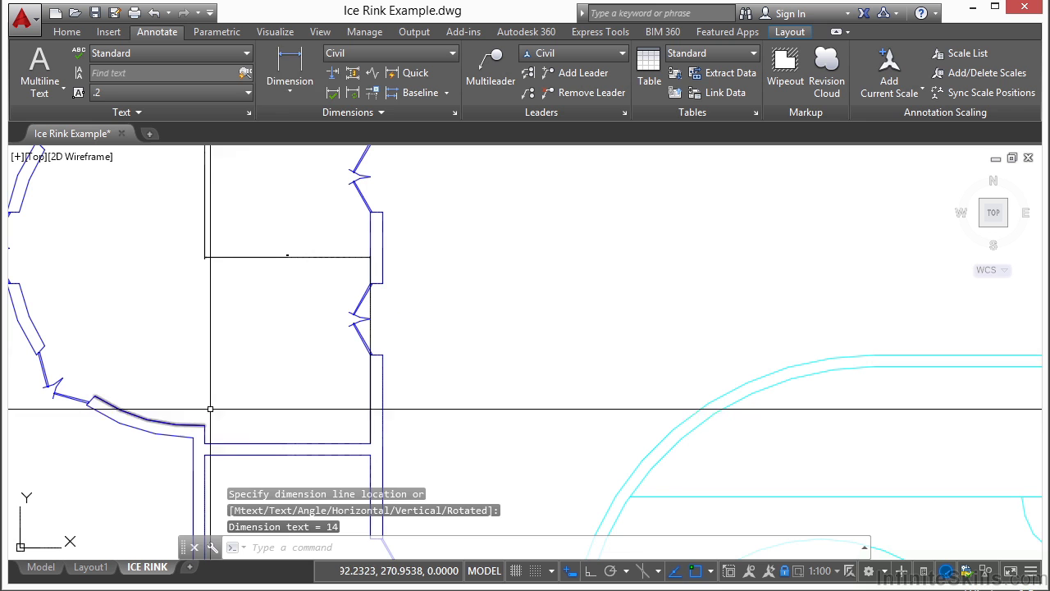
- Add a 23 aligned dimension between the wall corners, then return to paper space
left_click(284, 89)
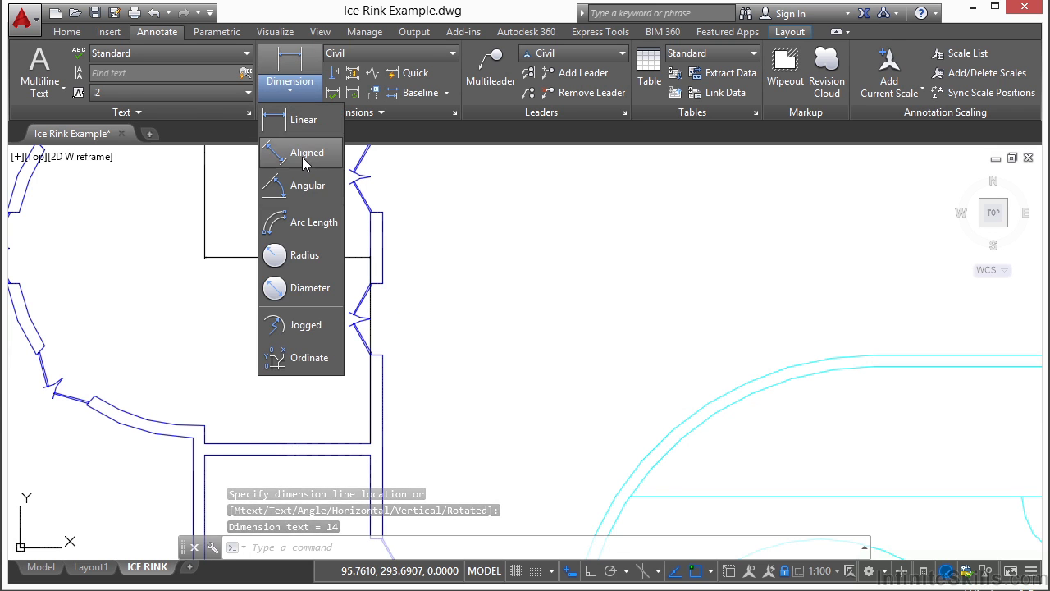
left_click(305, 162)
left_click(204, 423)
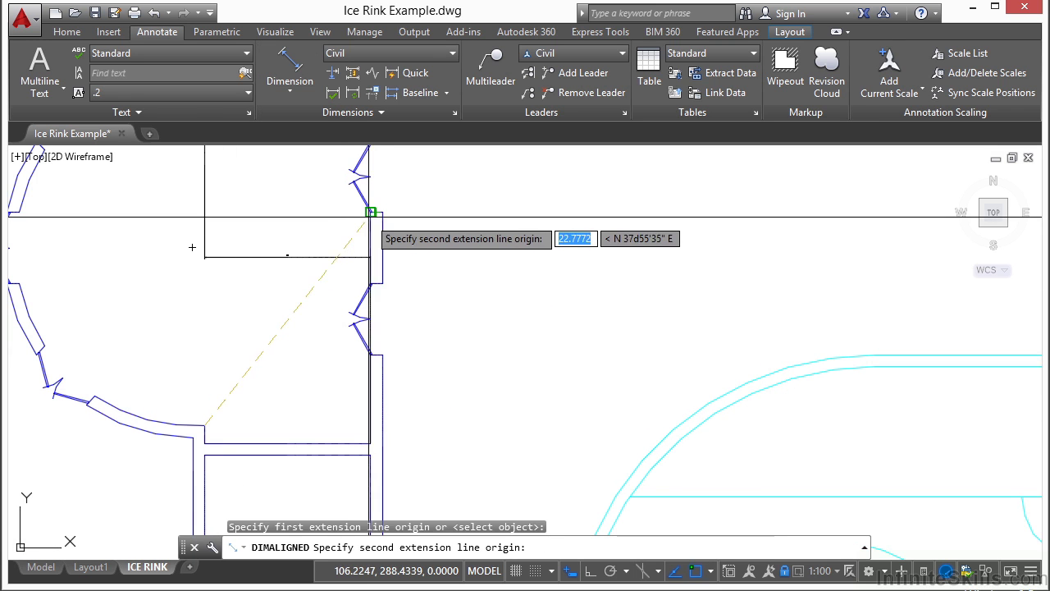
left_click(370, 211)
left_click(287, 248)
scroll(332, 313, "down", 5)
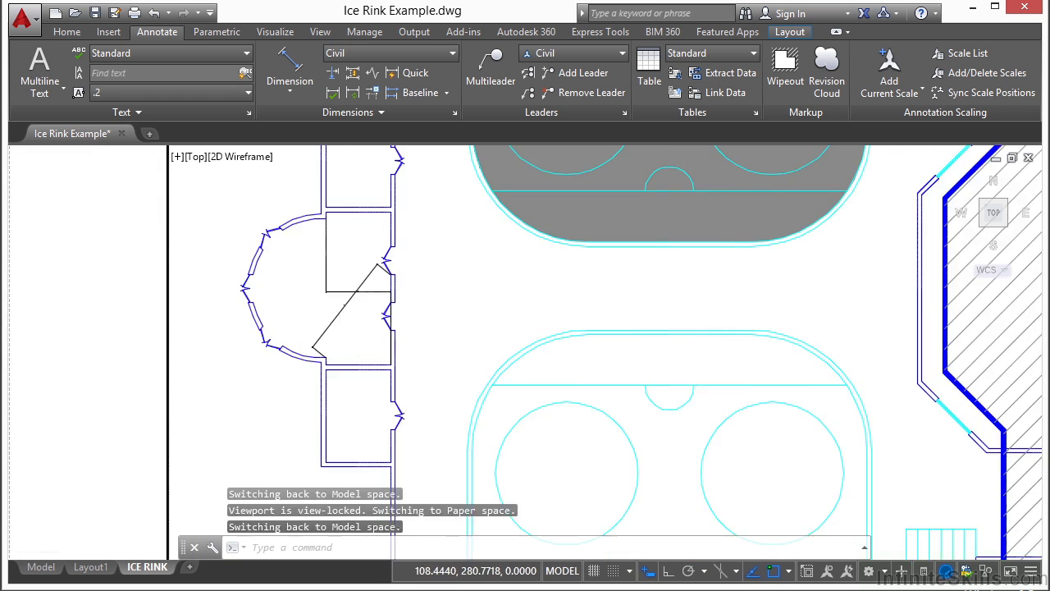
double_click(211, 329)
scroll(313, 335, "down", 2)
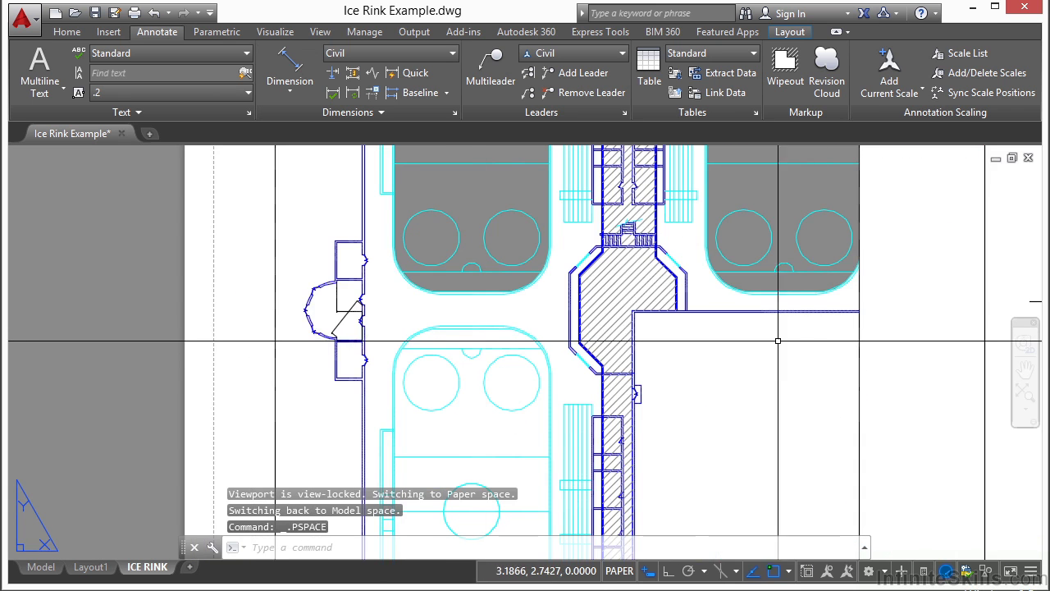
scroll(612, 345, "down", 4)
scroll(636, 351, "up", 2)
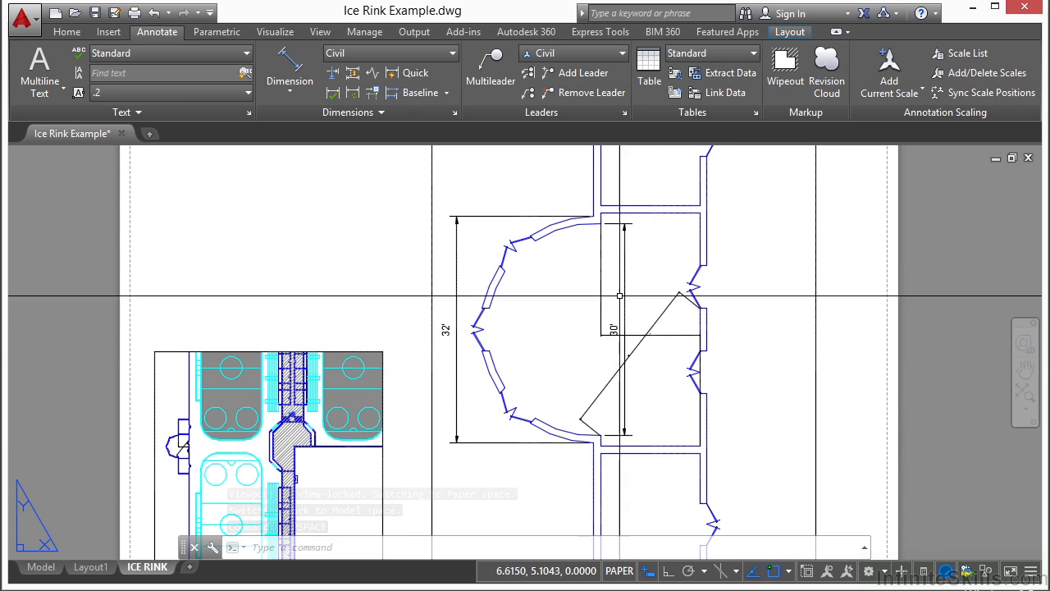
scroll(294, 275, "down", 2)
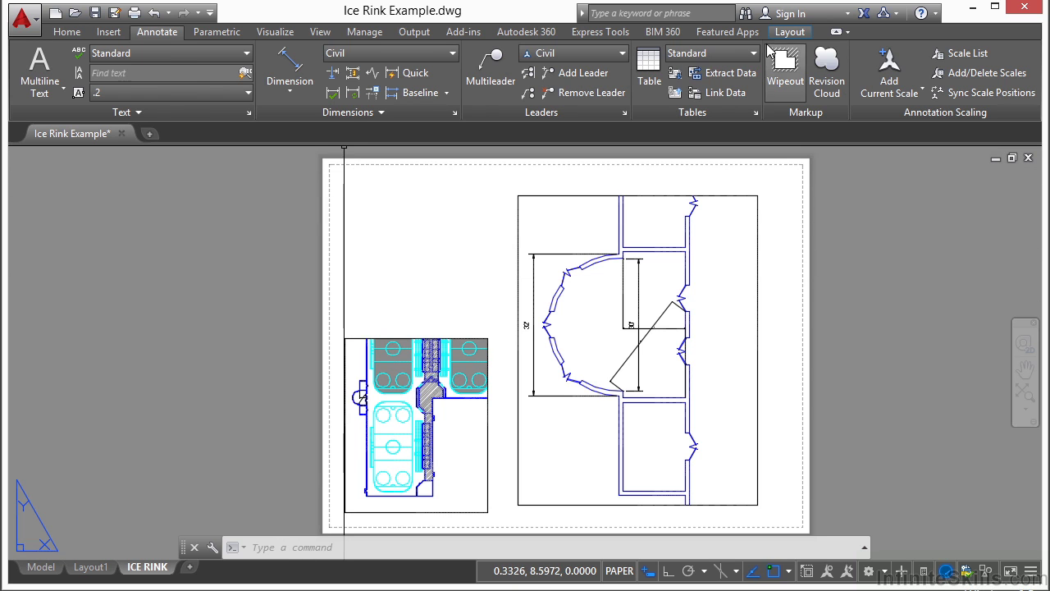
- Draw a six-corner polygonal viewport in the sheet's empty upper-left area
left_click(789, 32)
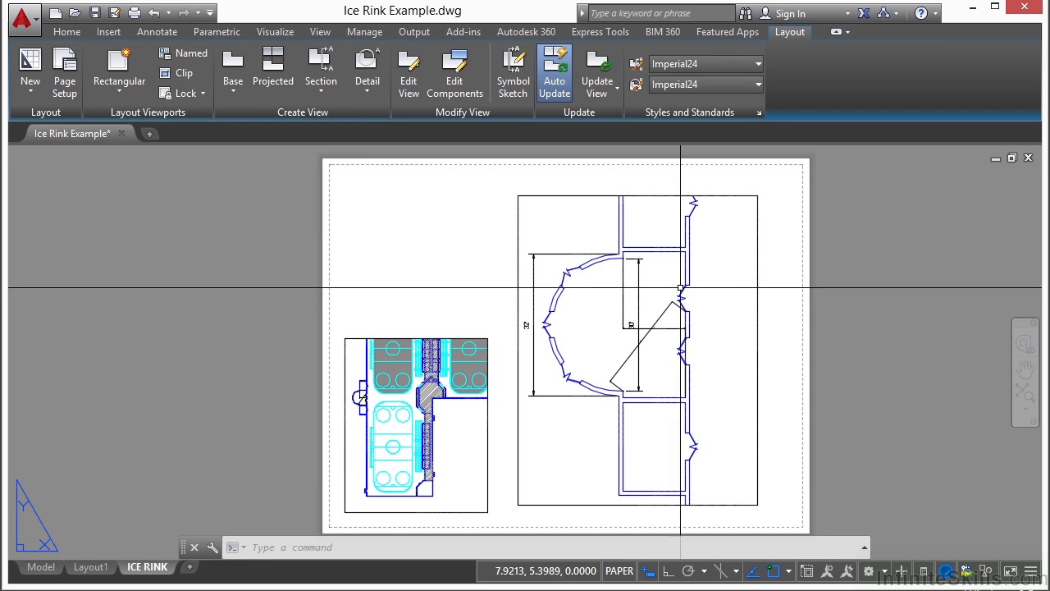
left_click(119, 93)
left_click(135, 152)
left_click(351, 192)
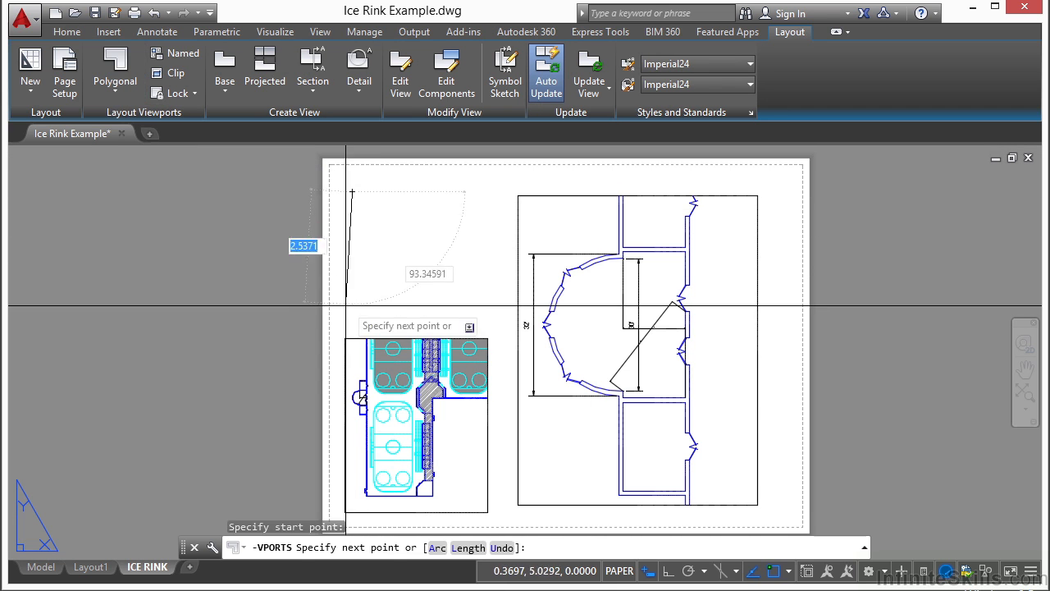
left_click(346, 306)
left_click(432, 305)
left_click(455, 263)
left_click(391, 261)
left_click(401, 196)
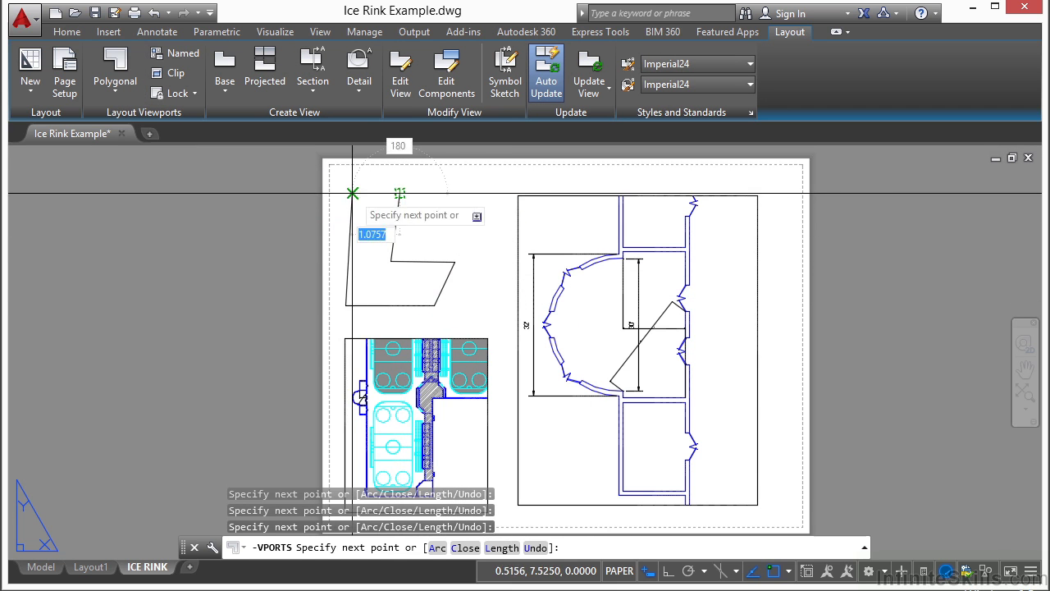
key("Return")
scroll(371, 227, "up", 5)
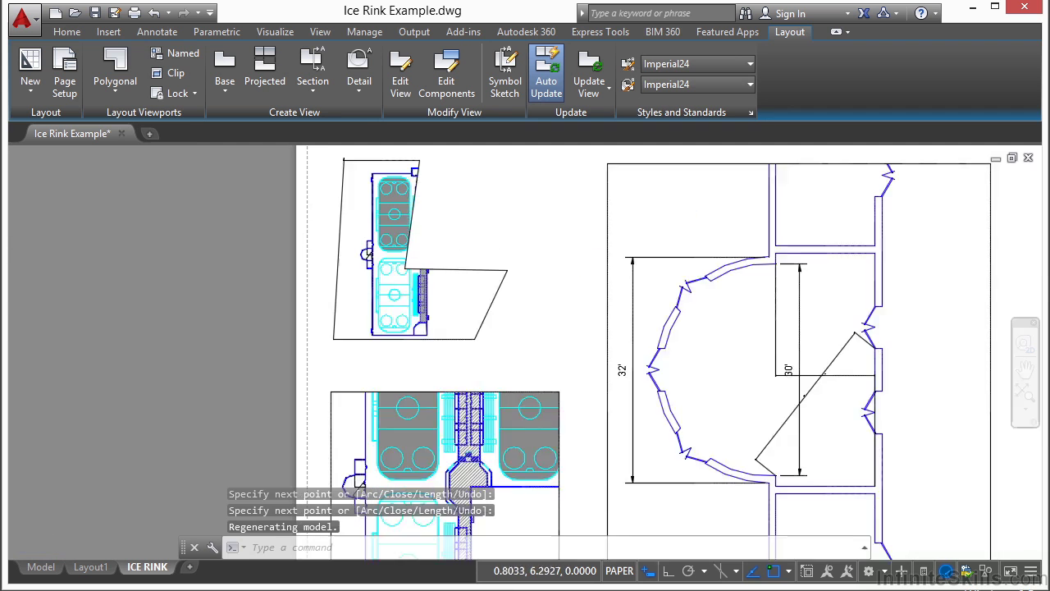
left_click(372, 227)
scroll(367, 334, "down", 3)
left_click(367, 334)
- Shift the rink plan slightly inside the polygonal viewport
double_click(362, 338)
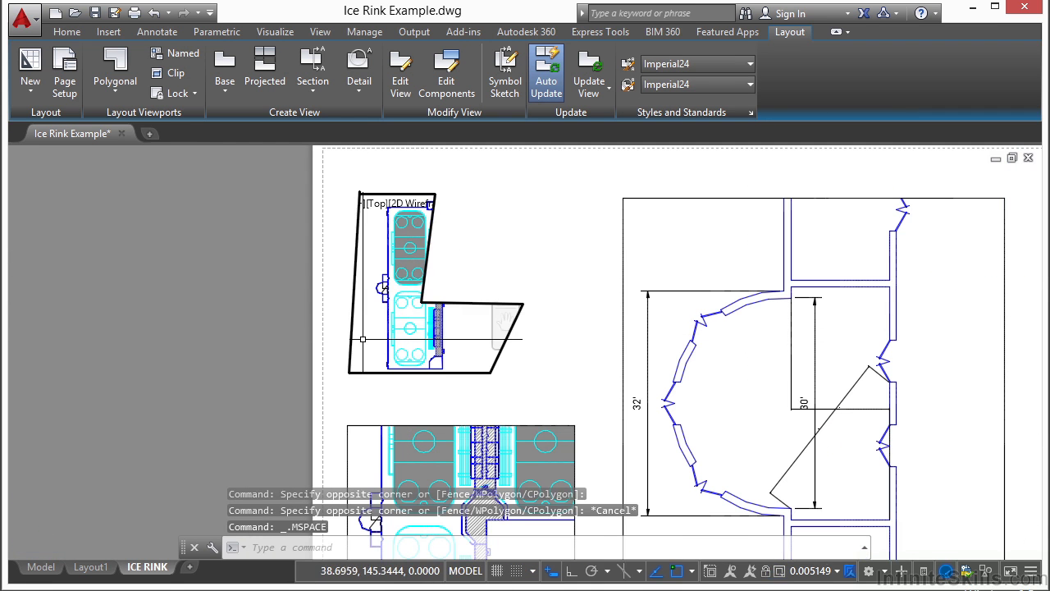
middle_click_drag(404, 338, 397, 331)
double_click(574, 302)
- Stretch the polygonal viewport's right-side corners leftward to narrow its outline
left_click(421, 302)
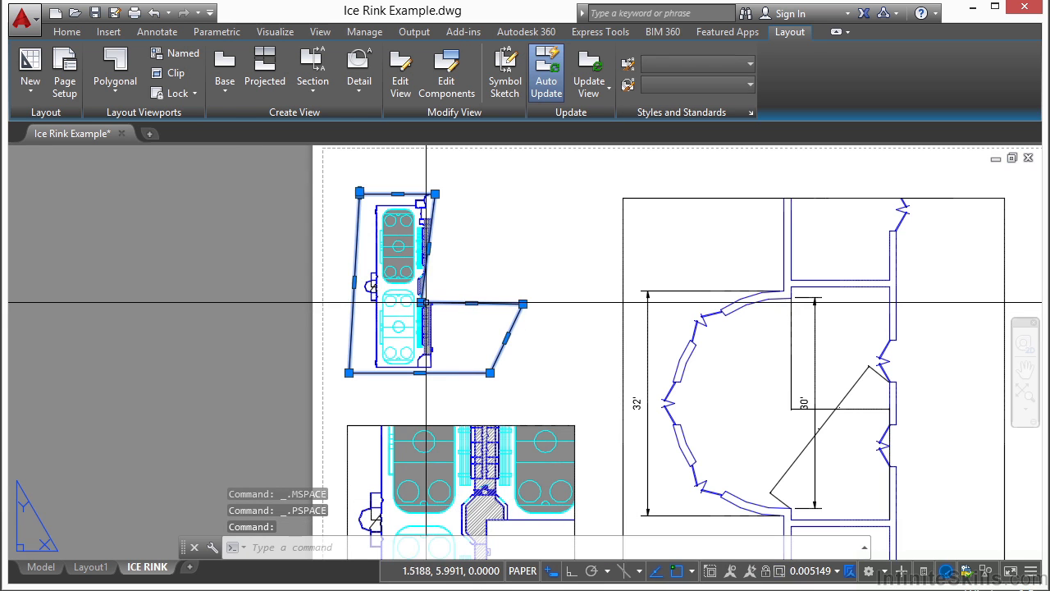
left_click(420, 303)
left_click(441, 286)
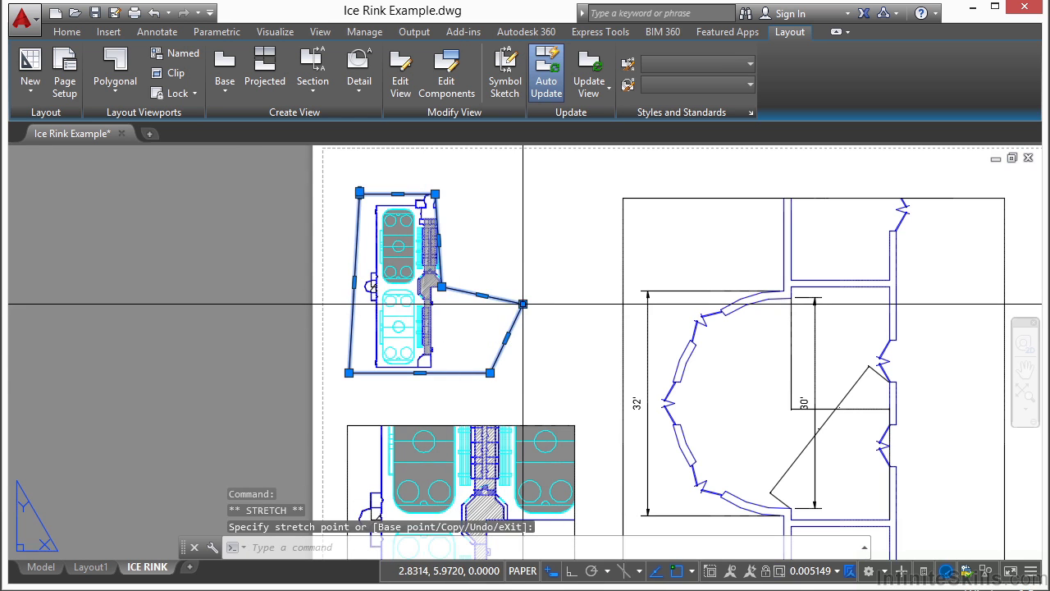
left_click(522, 304)
left_click(449, 304)
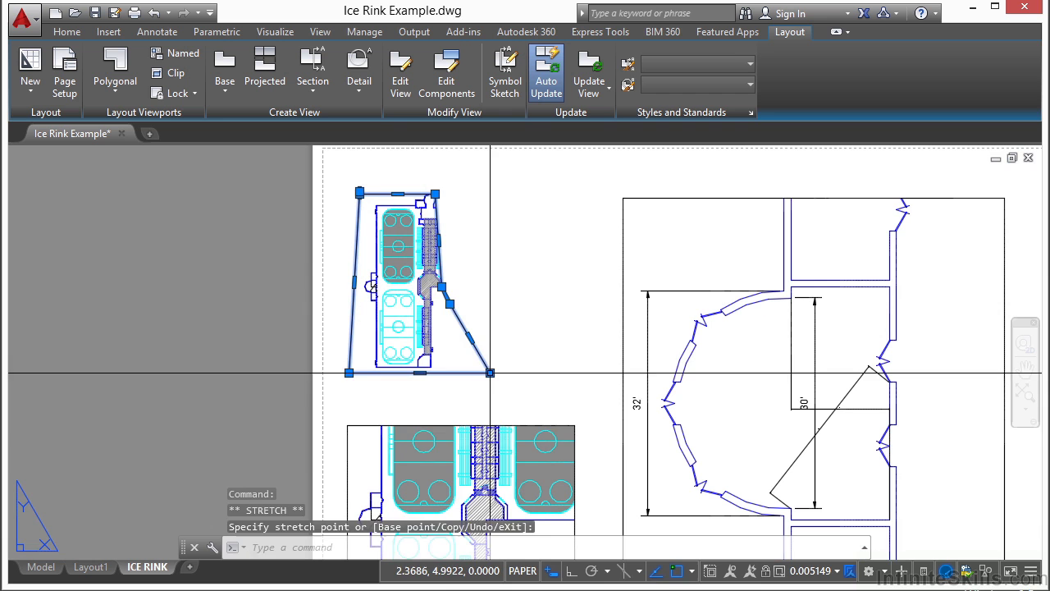
left_click(490, 373)
left_click(450, 372)
left_click(434, 194)
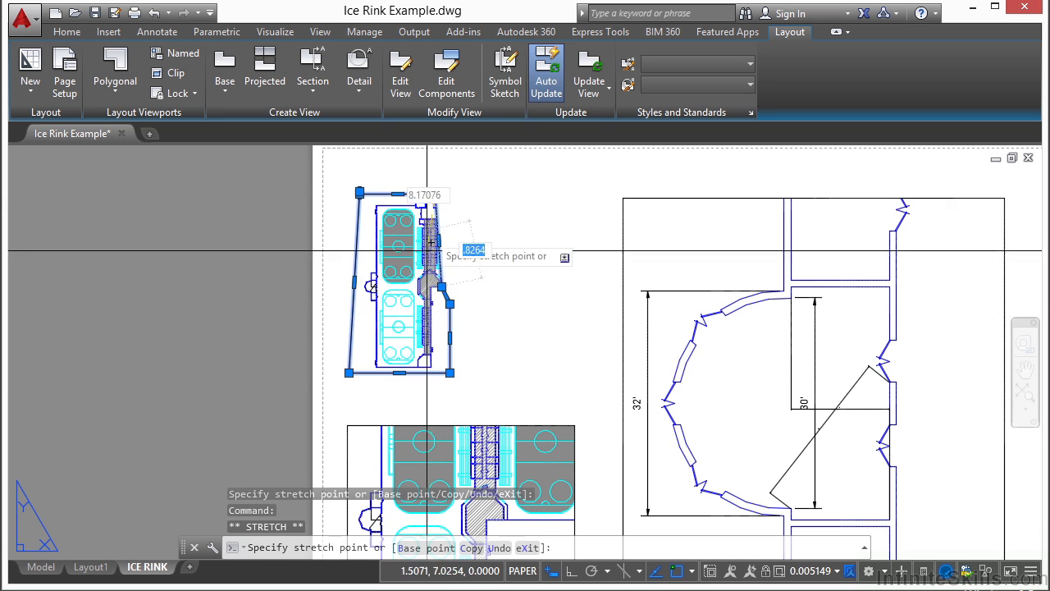
left_click(444, 207)
- Add a vertex on the viewport's left edge and push it inward to form an angled notch
left_click(360, 192)
left_click(403, 235)
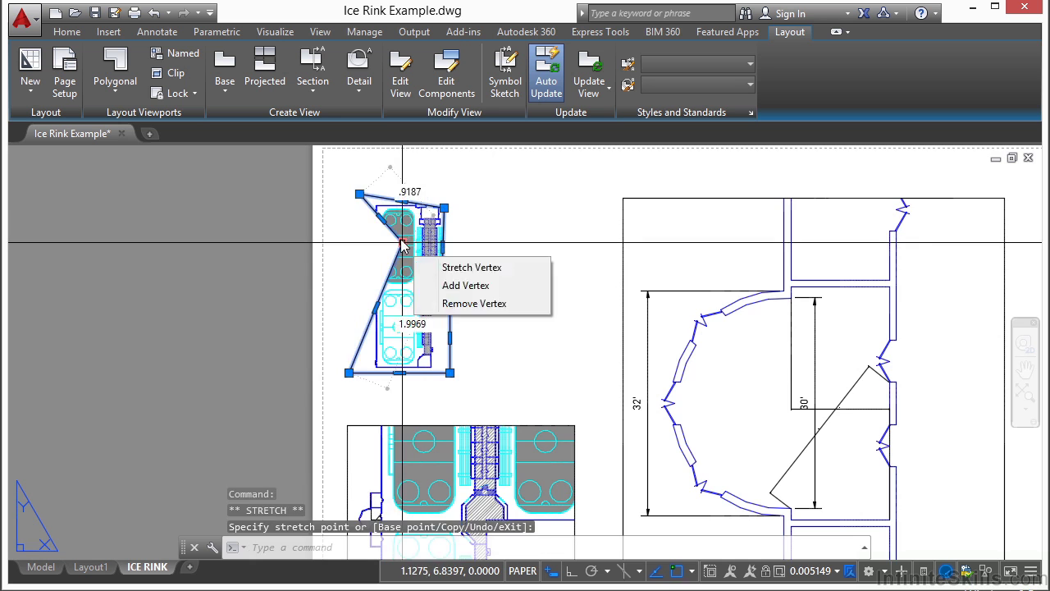
scroll(410, 232, "up", 4)
left_click(377, 220)
key("Escape")
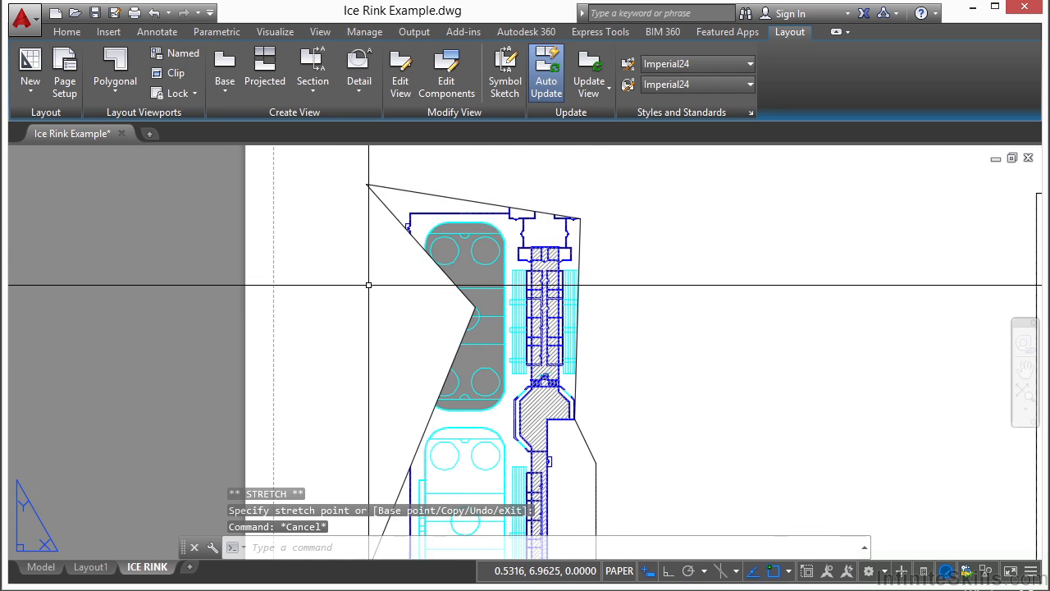
scroll(420, 246, "down", 3)
middle_click_drag(484, 271, 501, 266)
scroll(422, 336, "down", 4)
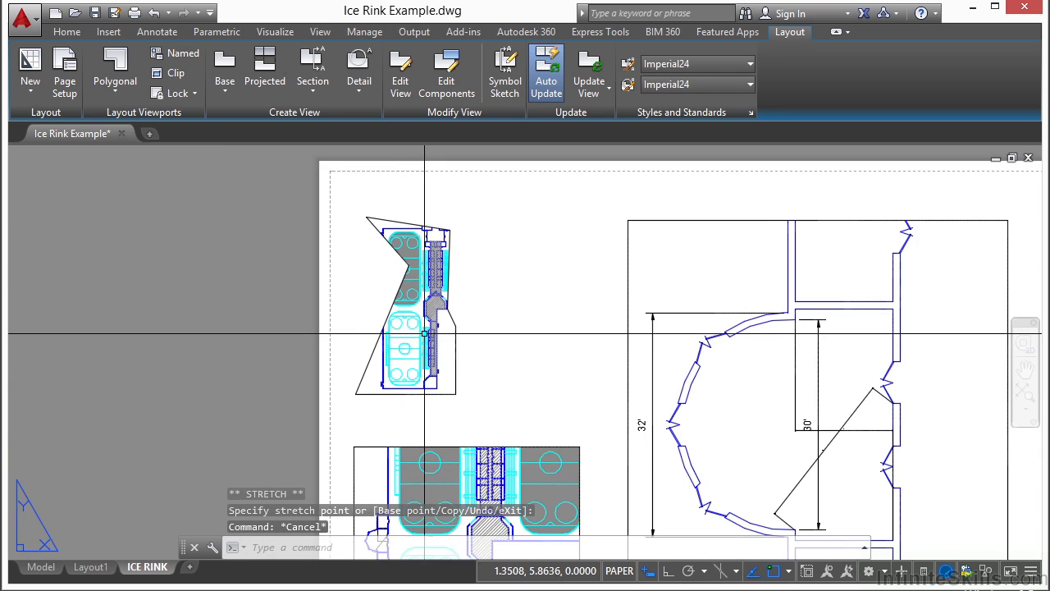
double_click(423, 338)
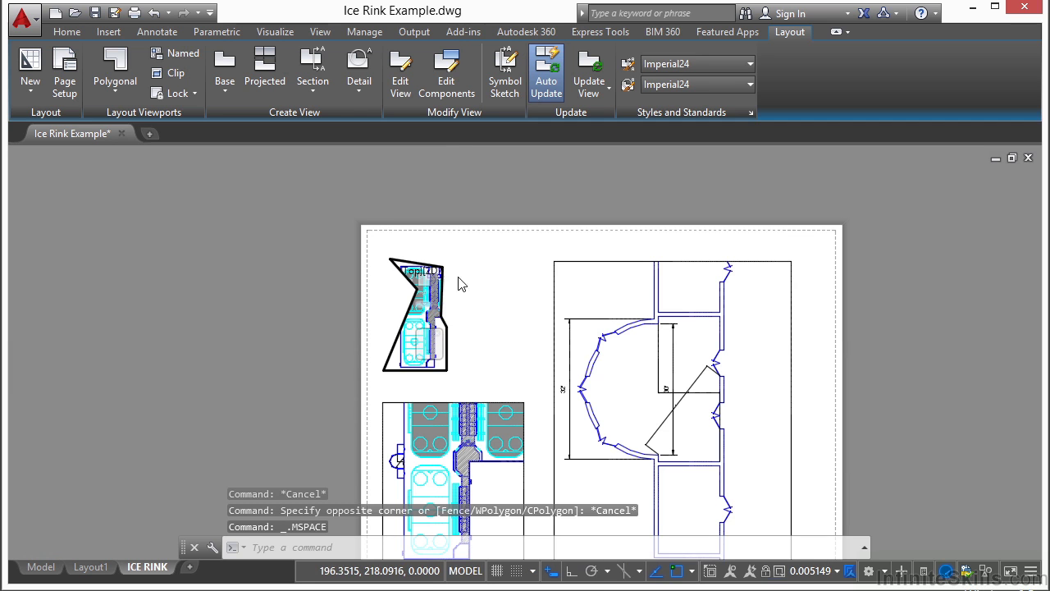
- Recenter the rink plan in the small viewport, cycle through every viewport with Ctrl+R, then return to paper space
middle_click_drag(397, 280, 439, 336)
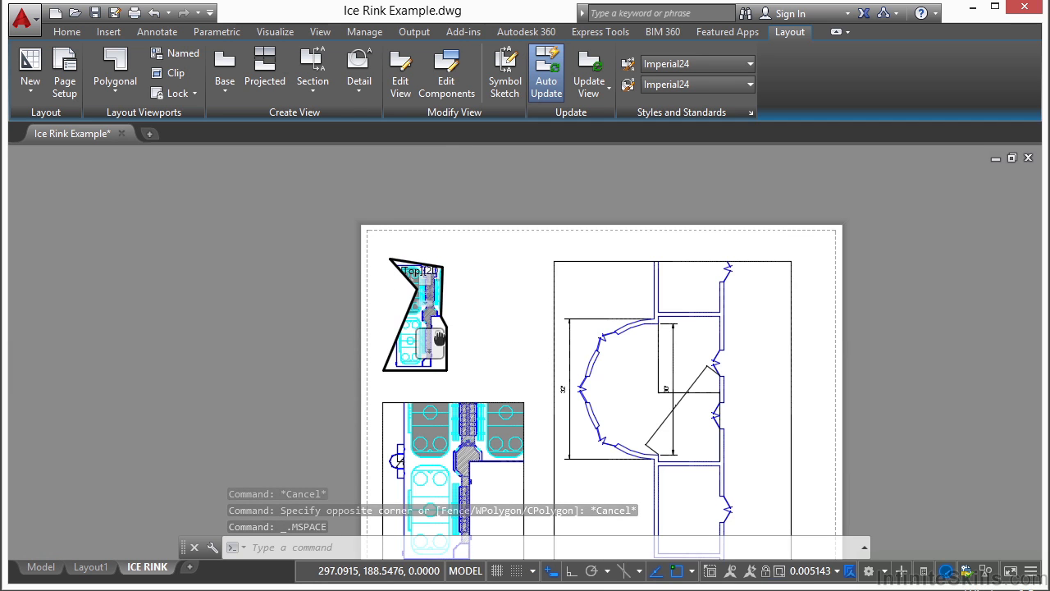
key("ctrl+r")
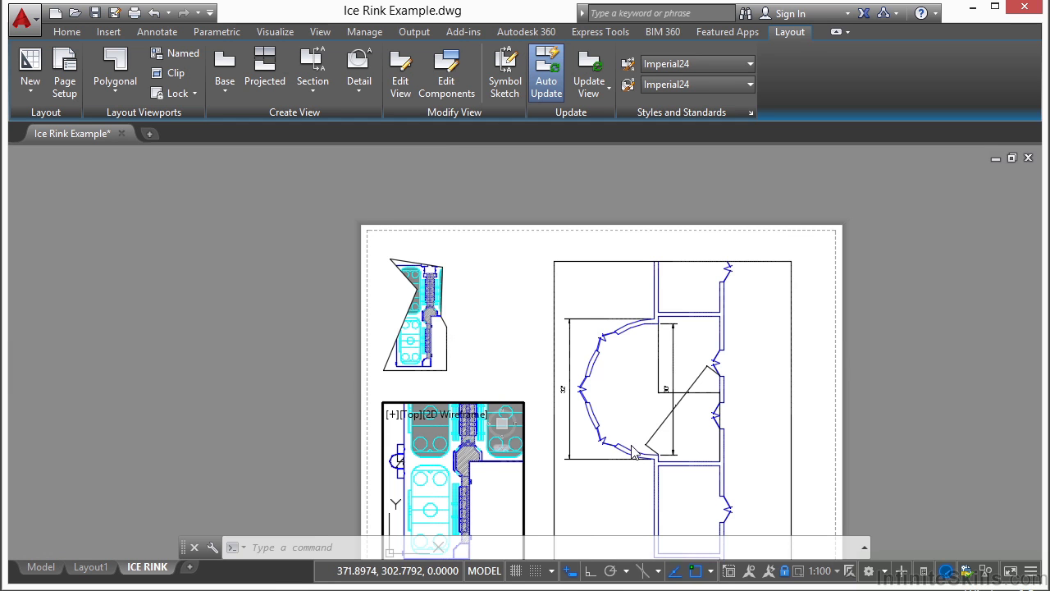
key("ctrl+r")
key("ctrl+r")
key("ctrl+r")
key("ctrl+r")
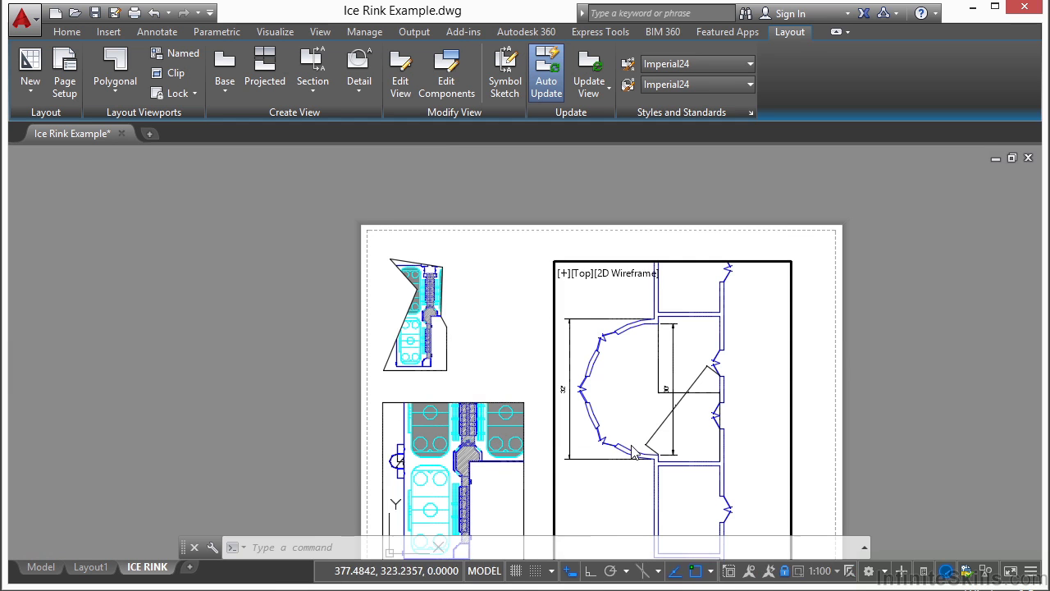
key("ctrl+r")
key("ctrl+r")
key("ctrl+r")
key("ctrl+r")
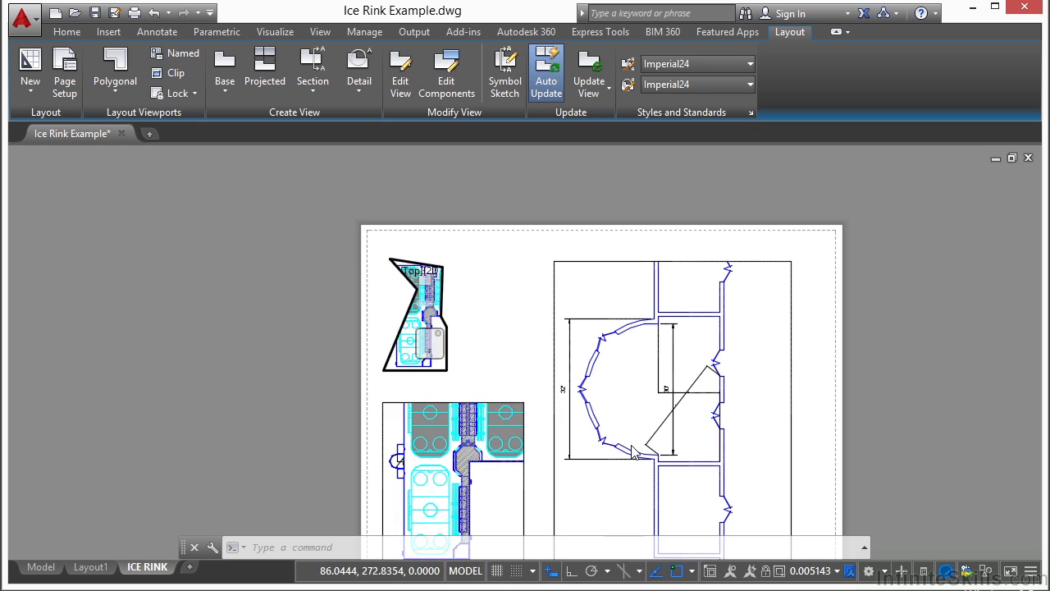
key("ctrl+r")
key("ctrl+r")
key("ctrl+r")
key("ctrl+r")
key("ctrl+r")
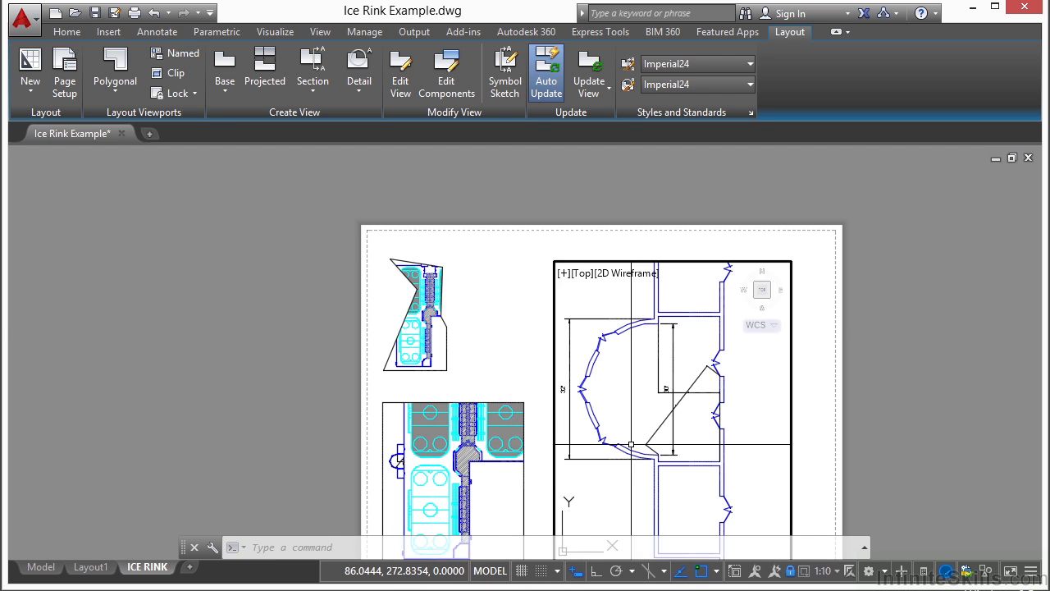
double_click(498, 328)
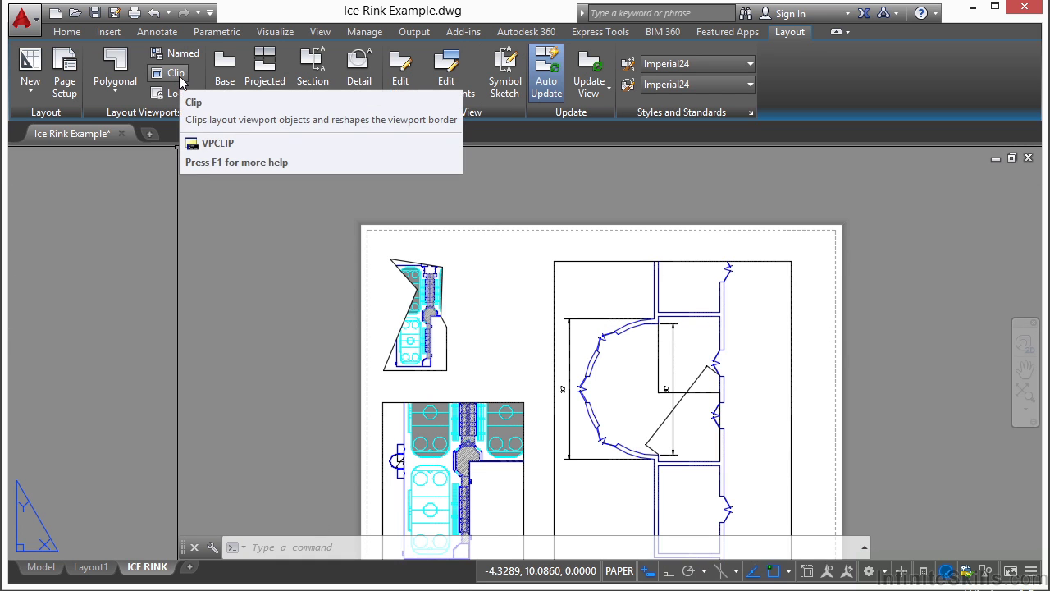
- Clip the large right viewport with a five-point polygonal boundary closed with CL
left_click(177, 73)
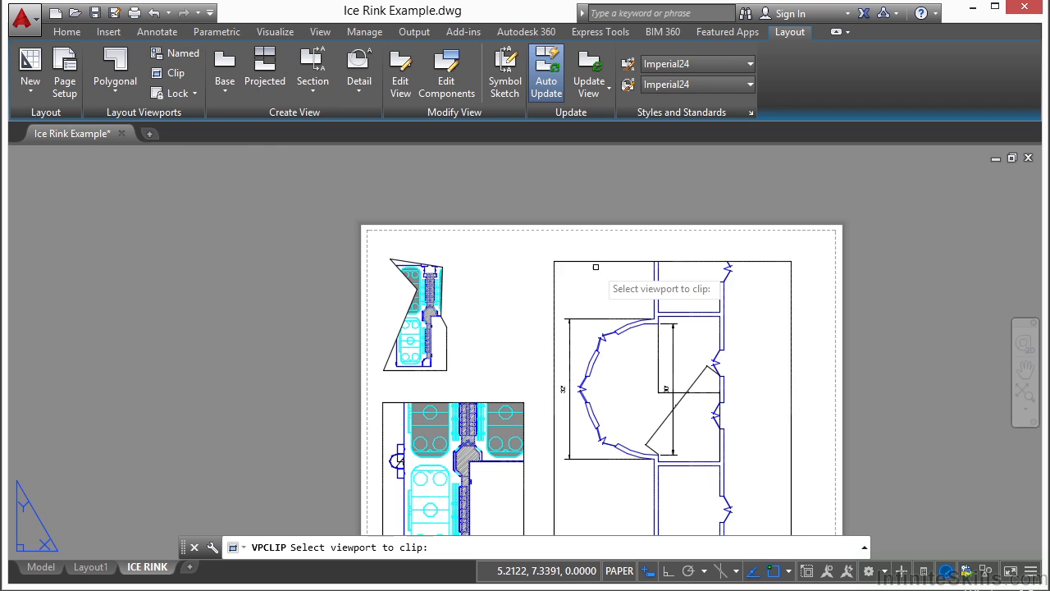
left_click(596, 261)
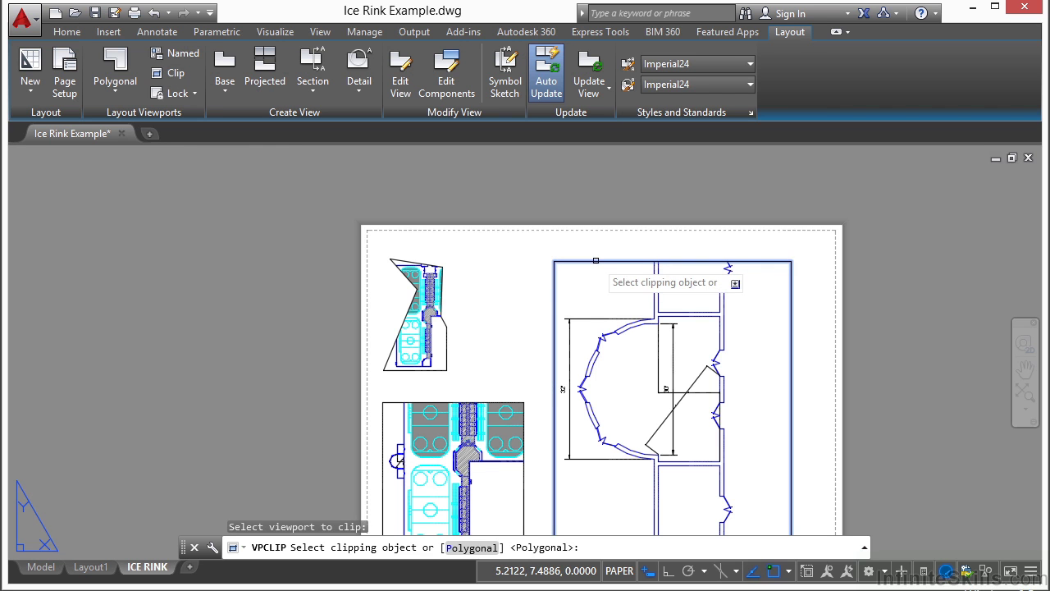
key("Return")
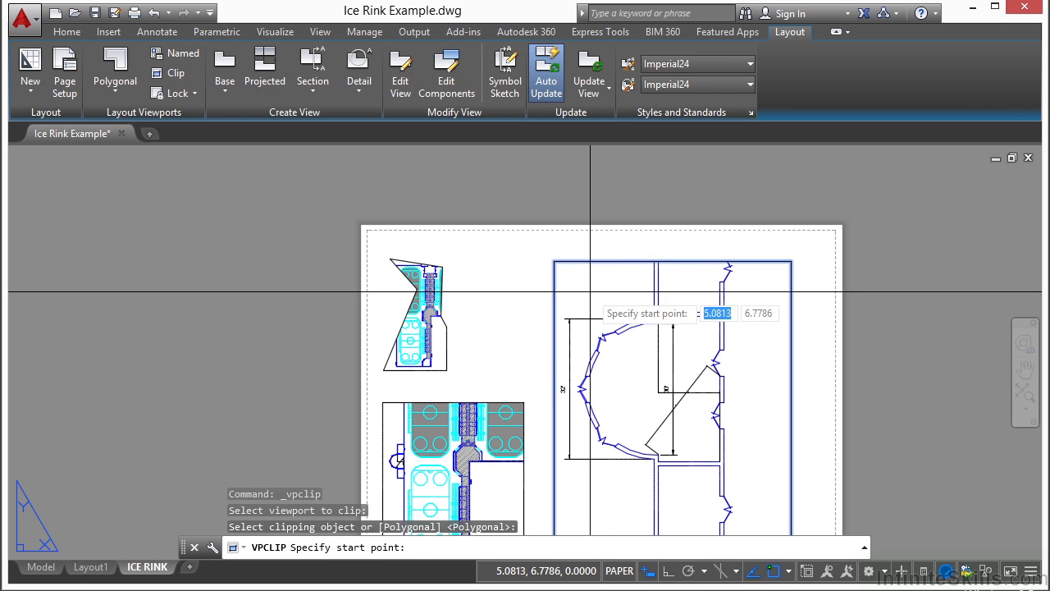
middle_click_drag(589, 292, 506, 213)
left_click(707, 184)
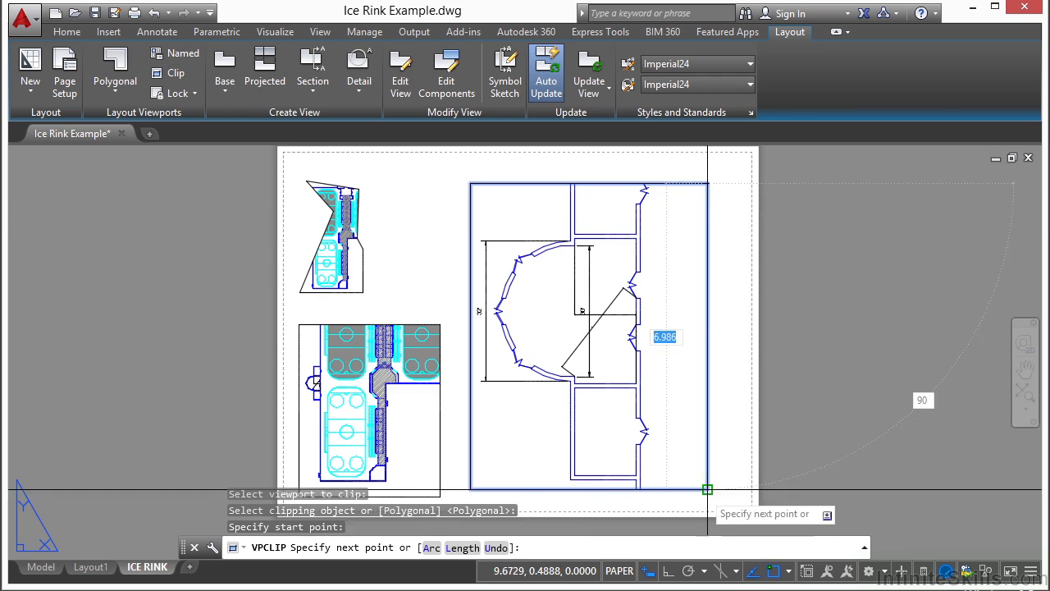
left_click(707, 489)
left_click(587, 489)
left_click(525, 427)
left_click(537, 200)
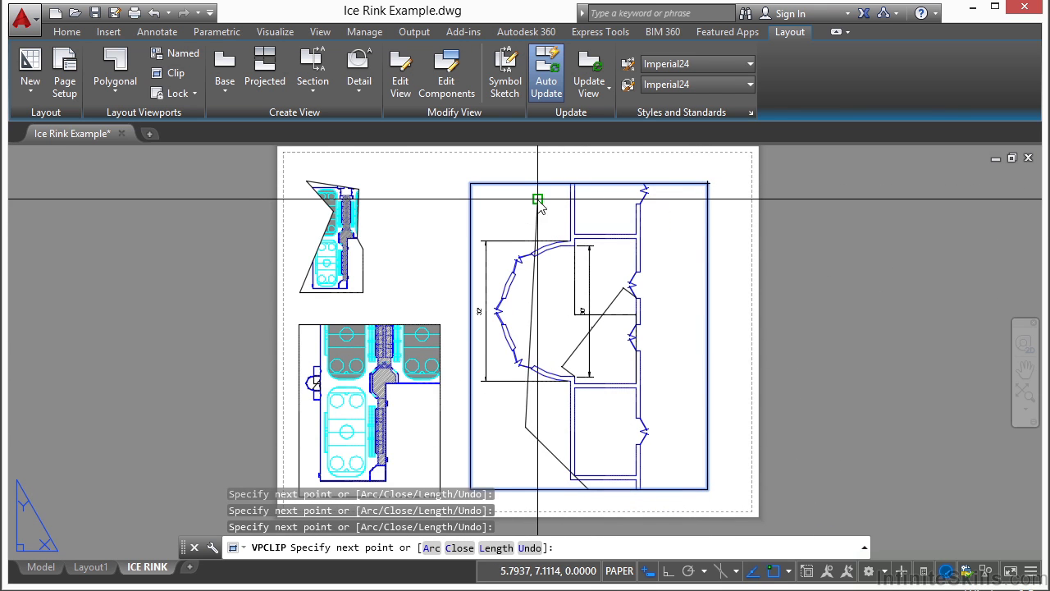
type("CL")
key("Return")
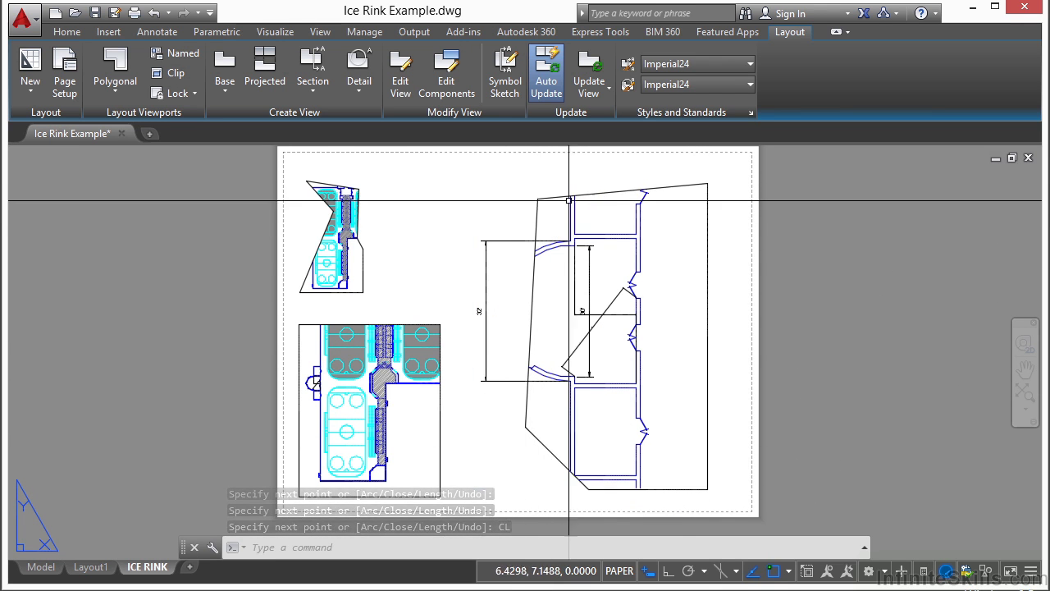
- Drag a lower corner grip of the clip boundary to reshape the viewport's bottom edge
left_click(556, 450)
left_click(556, 457)
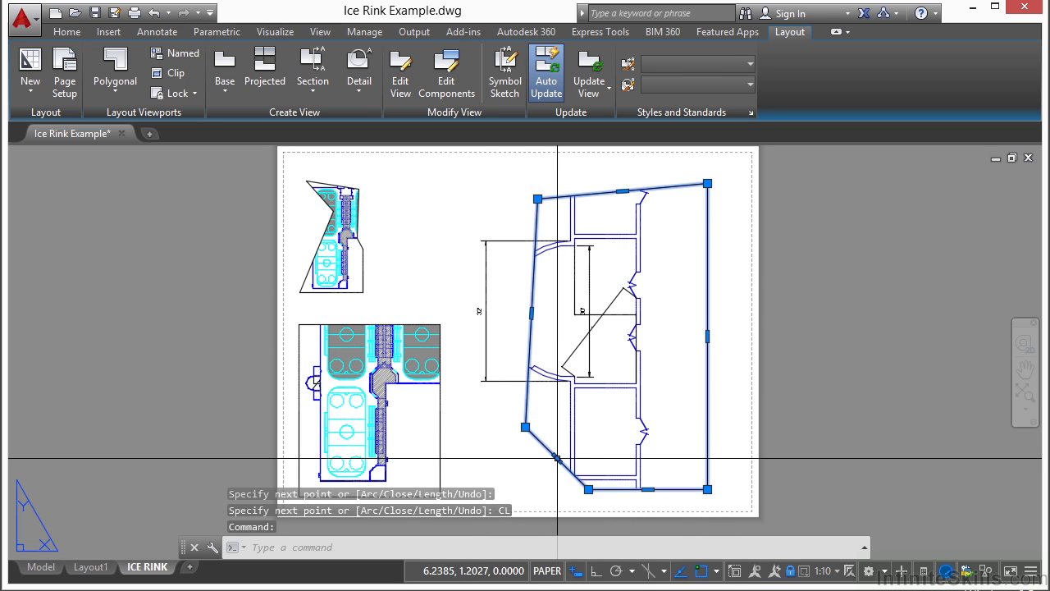
left_click(412, 224)
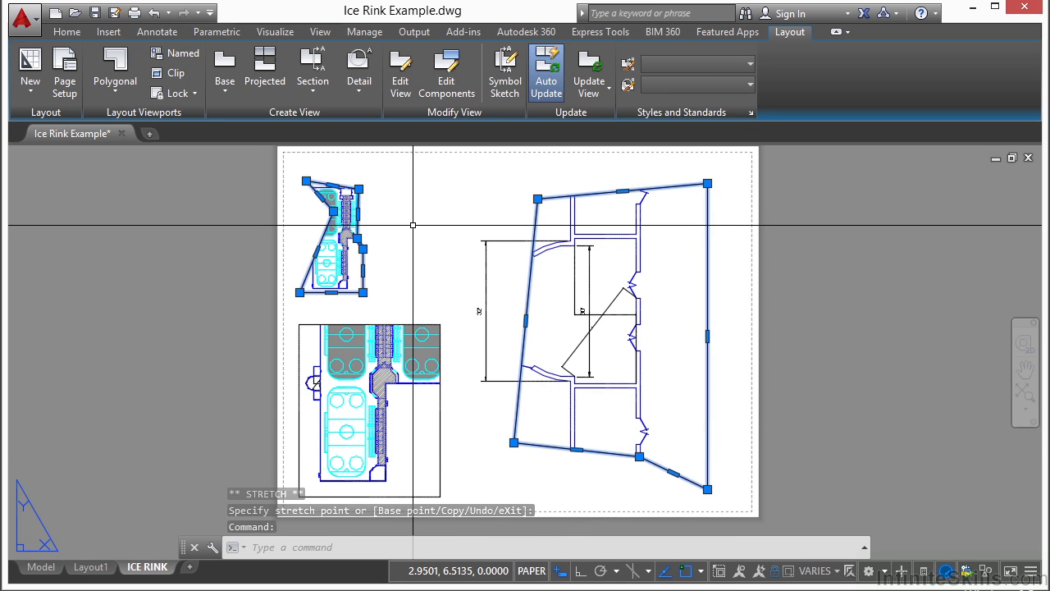
key("Escape")
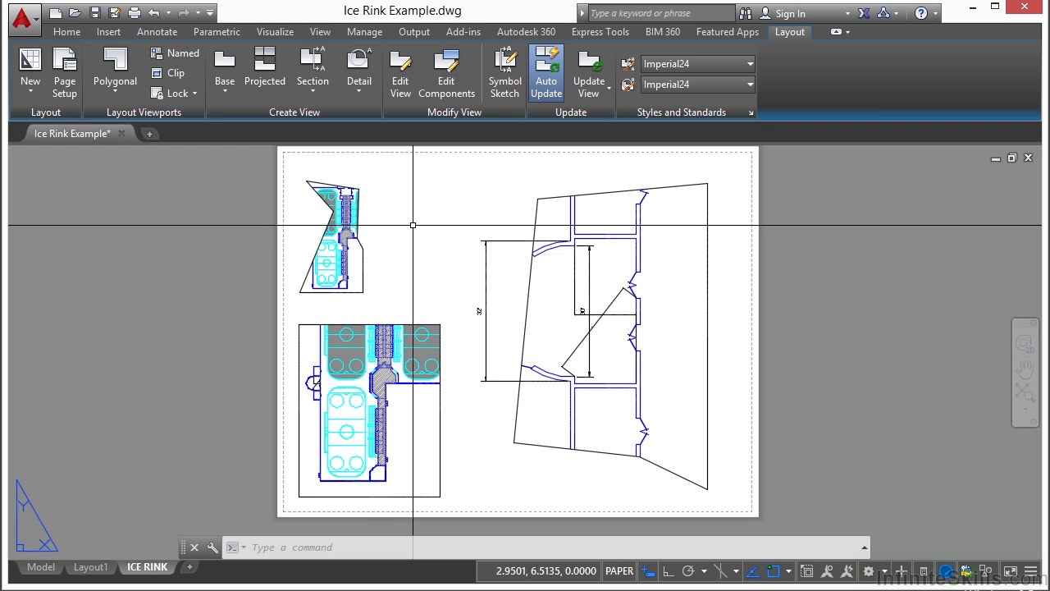
- Inside the upper-left viewport, freeze the Ice_Rink layer by picking rink linework, then return to the sheet
double_click(341, 246)
left_click(336, 246)
left_click(66, 32)
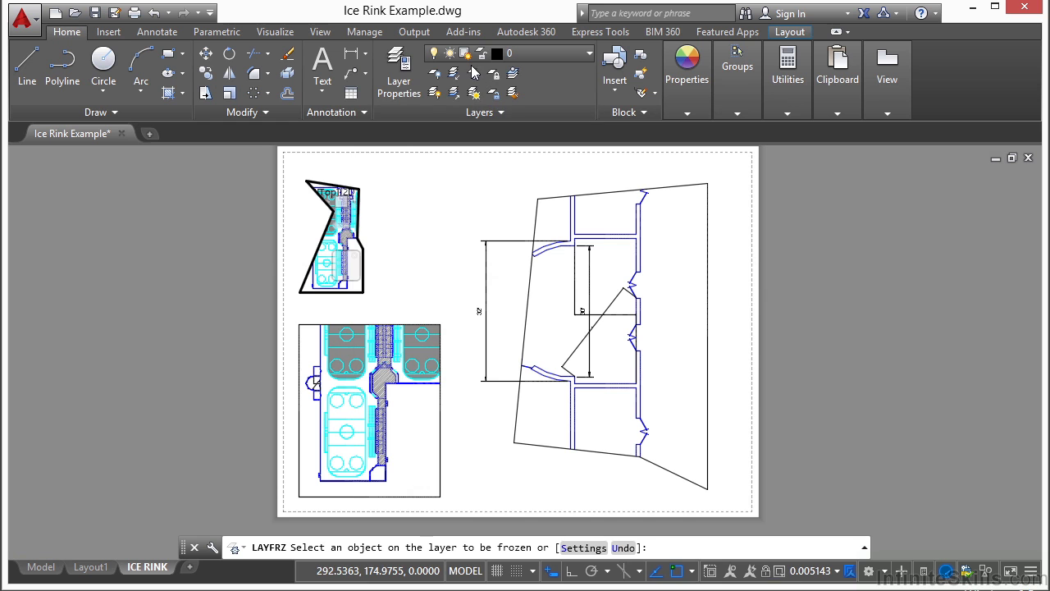
left_click(322, 268)
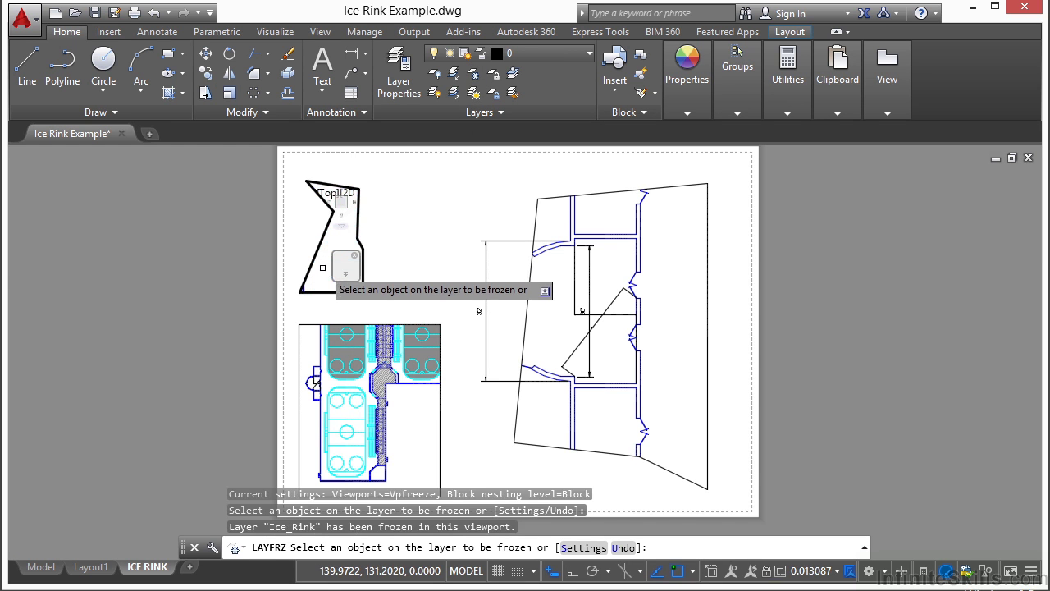
double_click(301, 281)
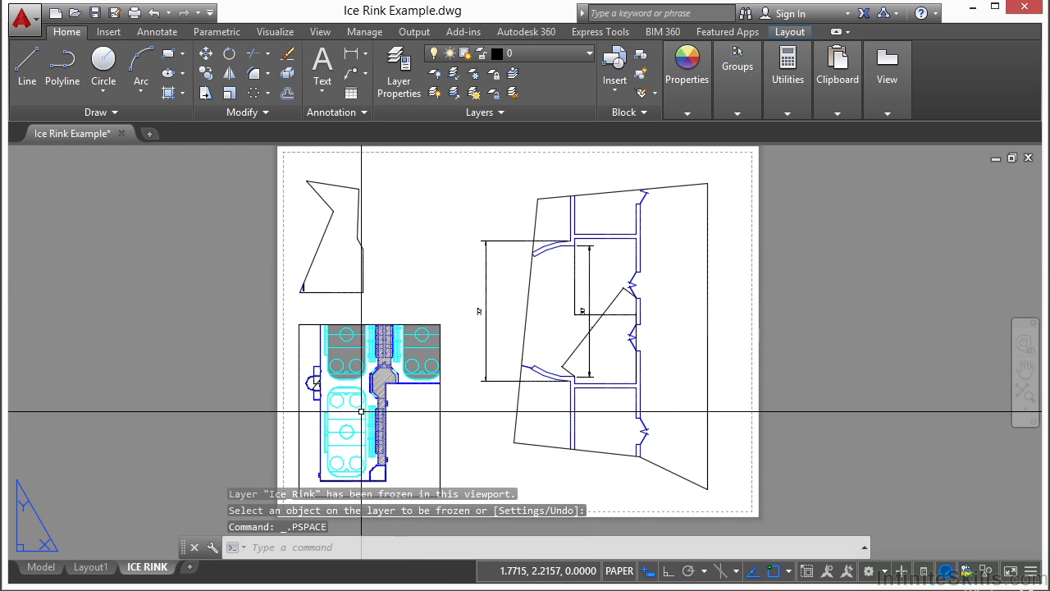